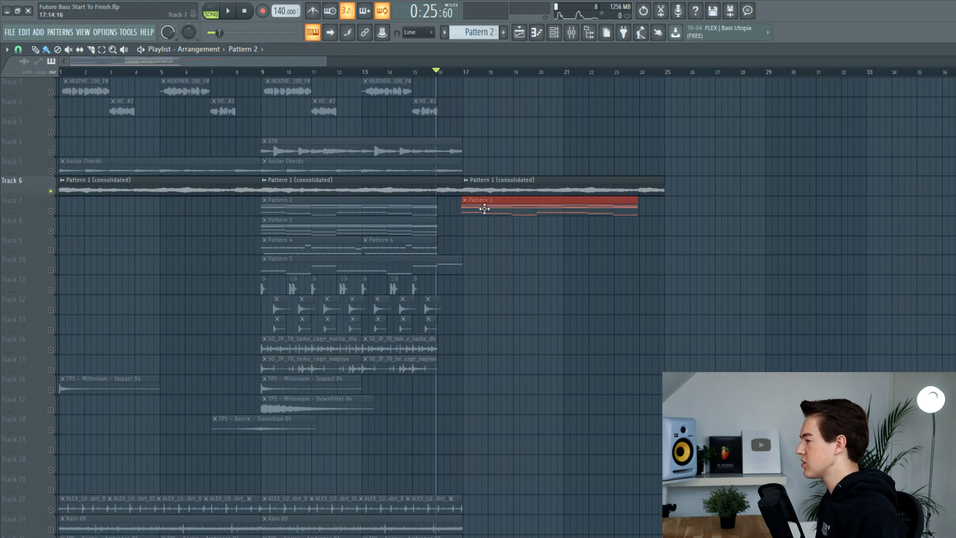
# - Solo Tracks 6 and 7 and play the copied patterns from bar 17, restoring the Track 10 clip removed during playback
pyautogui.rightClick(56, 213)
pyautogui.click(463, 73)
pyautogui.press('space')
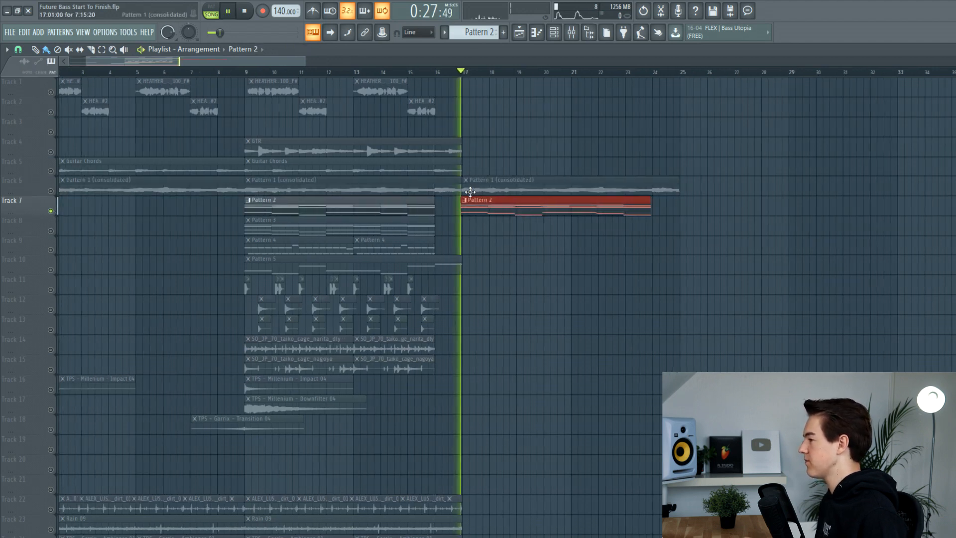
pyautogui.click(54, 189)
pyautogui.rightClick(443, 265)
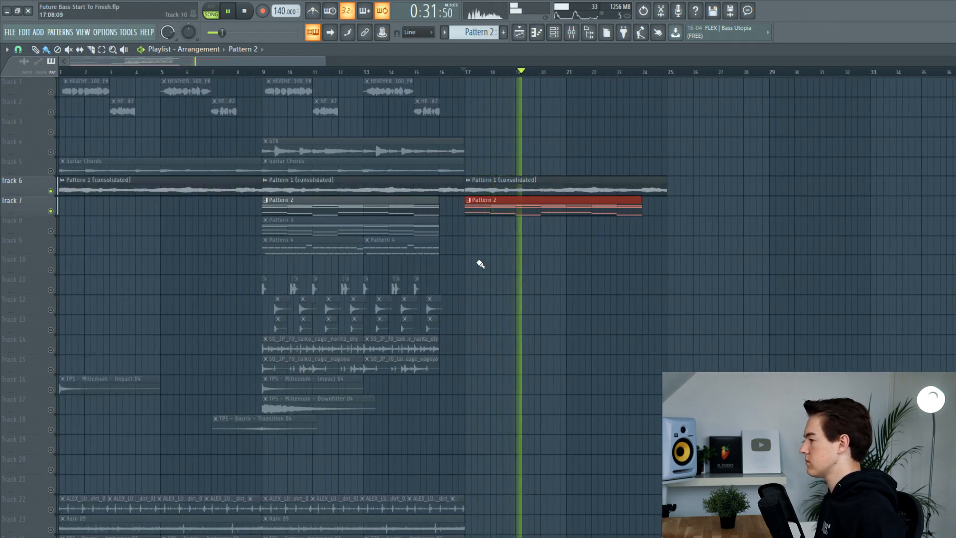
pyautogui.hotkey('ctrl', 'z')
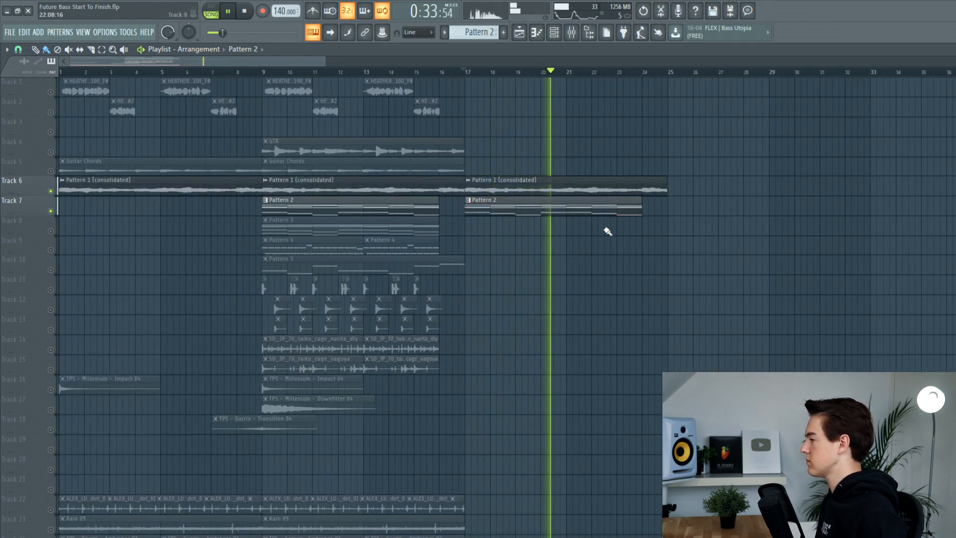
pyautogui.press('space')
# - Place a Pattern 5 clip on Track 10 at bar 17 and play it back
pyautogui.keyDown('ctrl'); pyautogui.scroll(3, 478, 204); pyautogui.keyUp('ctrl')
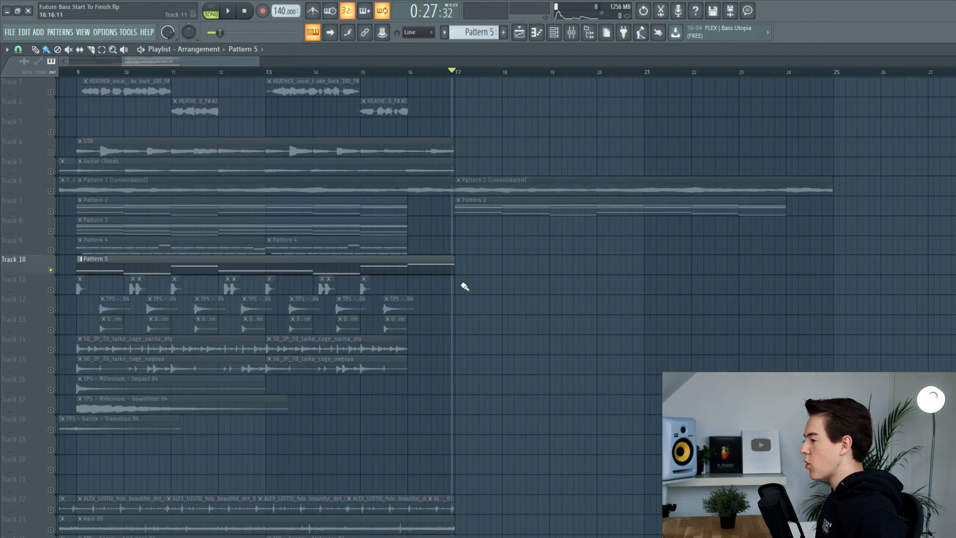
pyautogui.moveTo(479, 269); pyautogui.dragTo(473, 259)
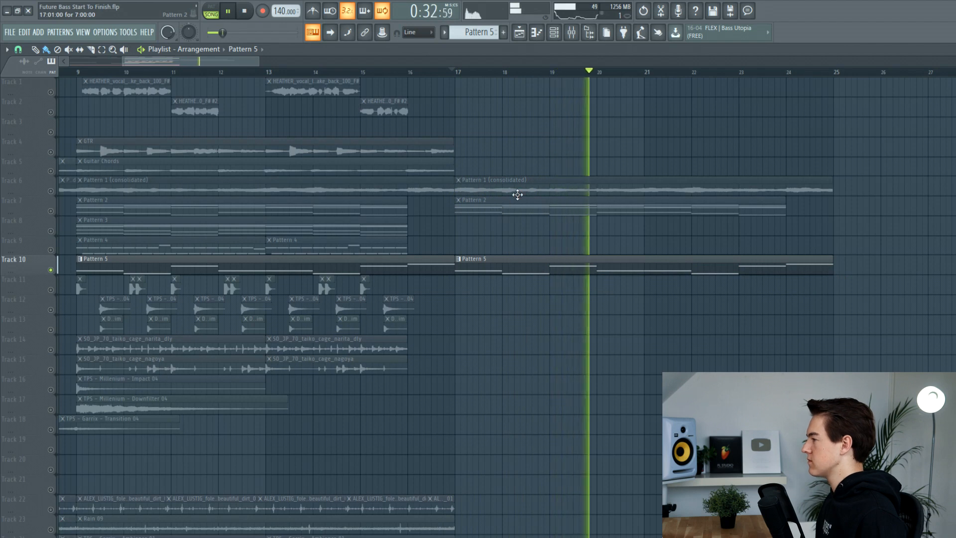
pyautogui.press('space')
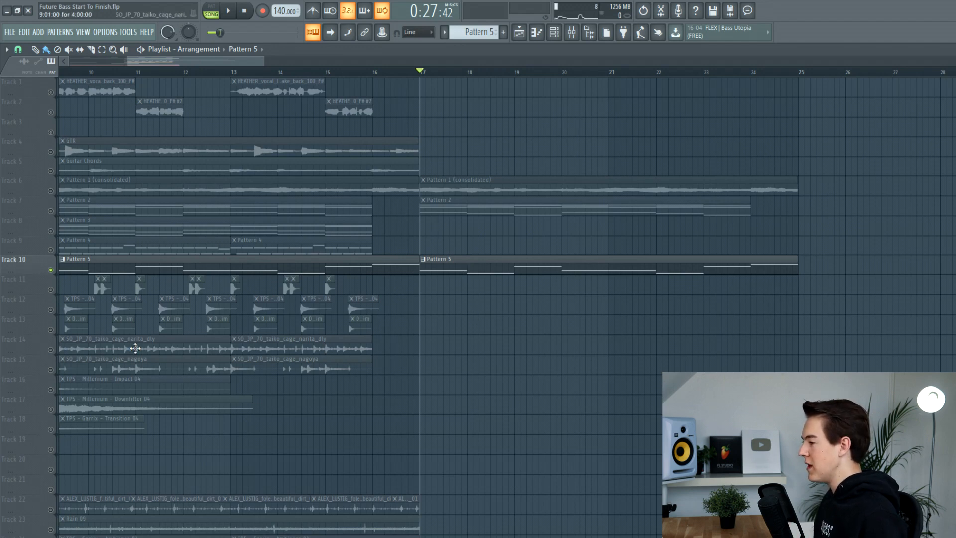
# - Solo Tracks 14 and 15, copy their taiko loops to bar 17 and extend both copies to bar 21
pyautogui.click(65, 348)
pyautogui.click(51, 369)
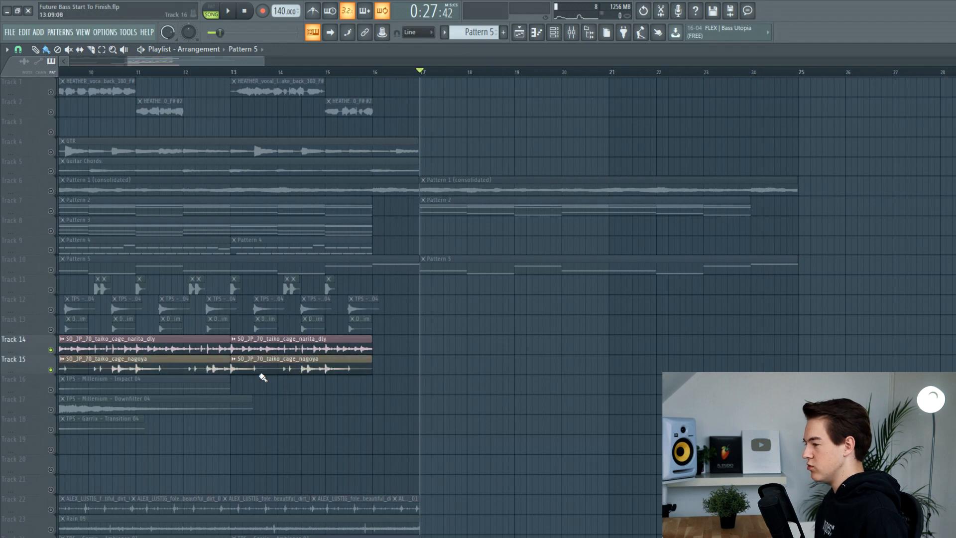
pyautogui.moveTo(264, 377); pyautogui.dragTo(452, 343)
pyautogui.press('space')
pyautogui.moveTo(563, 353); pyautogui.dragTo(608, 354)
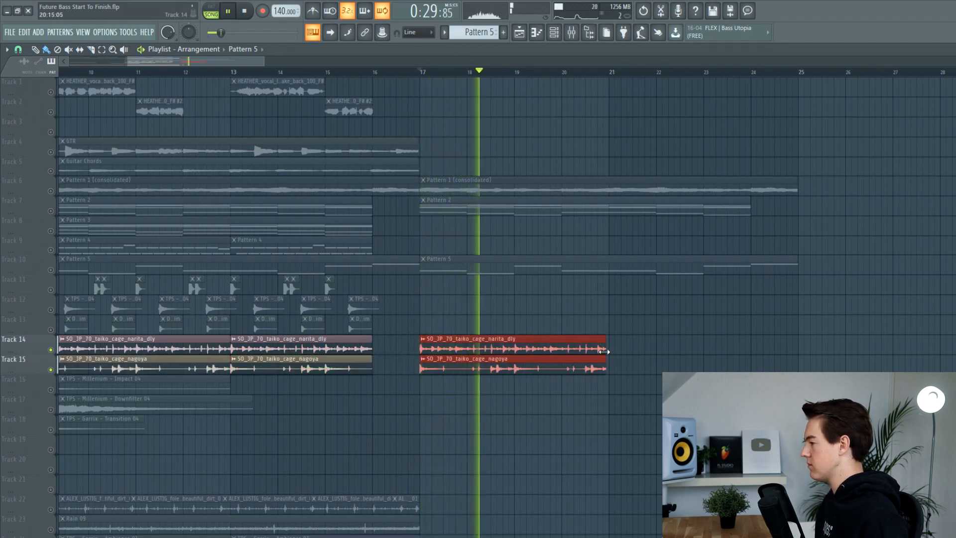
# - Duplicate the new taiko loops on Tracks 14 and 15 to bar 21 and play the result
pyautogui.moveTo(543, 349); pyautogui.dragTo(732, 349)
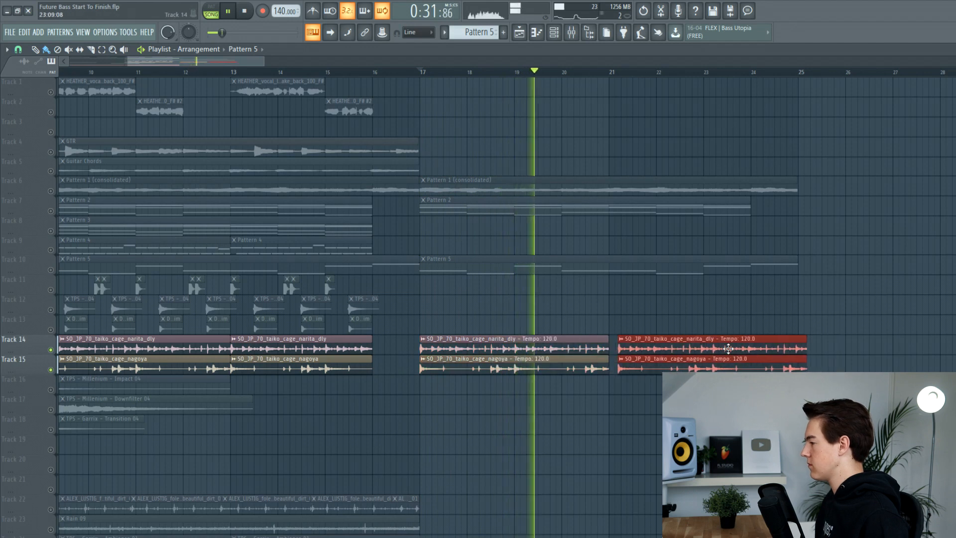
pyautogui.click(771, 322)
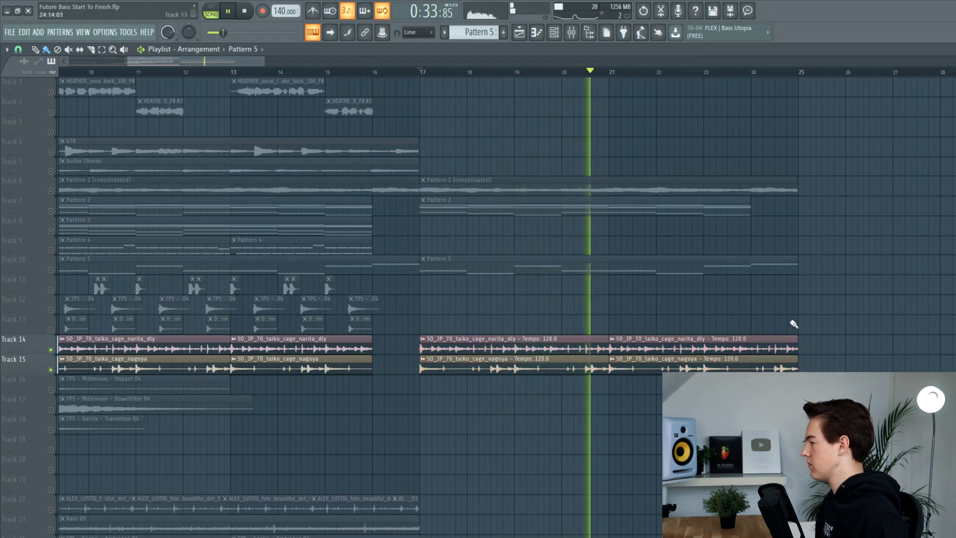
pyautogui.press('space')
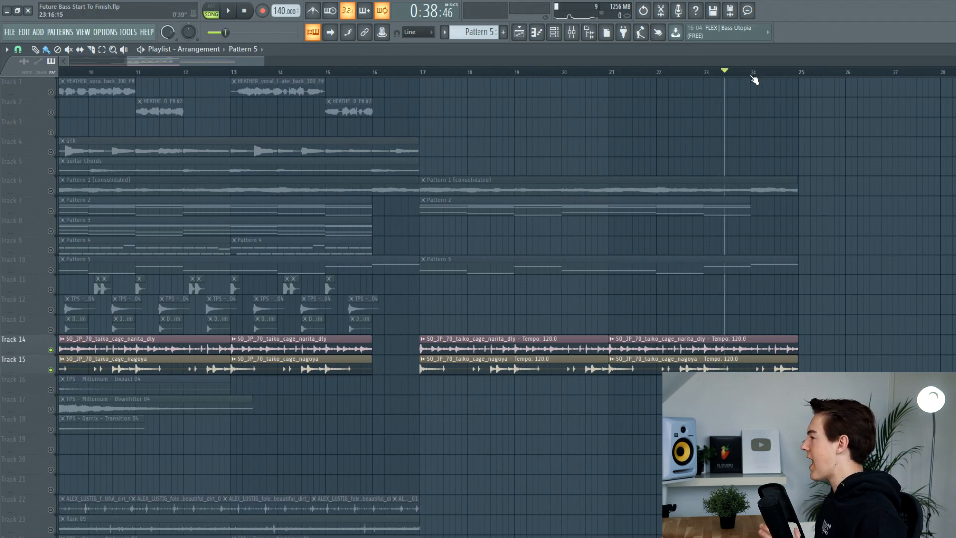
# - Shorten the new clips on Tracks 6, 10, 14 and 15 so that they end at bar 24
pyautogui.scroll(3, 794, 83)
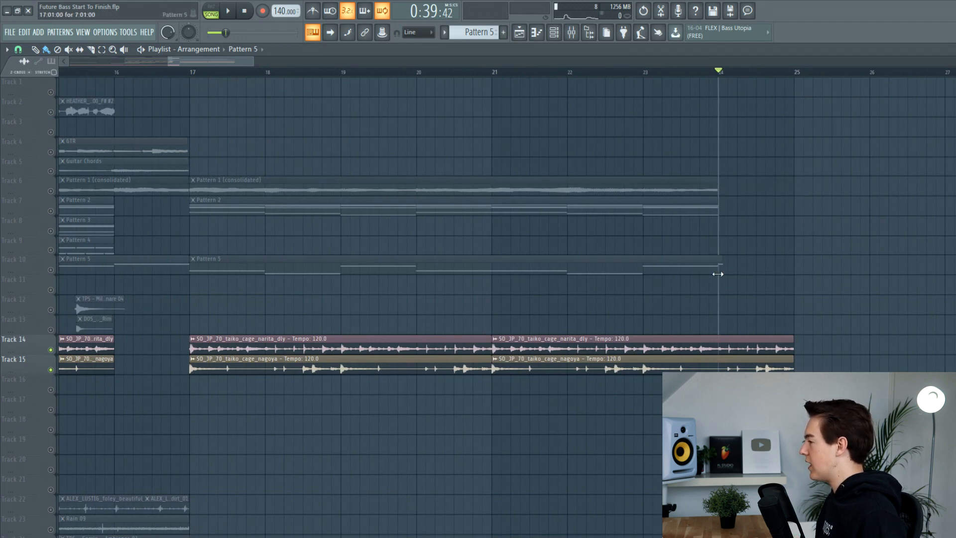
pyautogui.moveTo(786, 362); pyautogui.dragTo(790, 340)
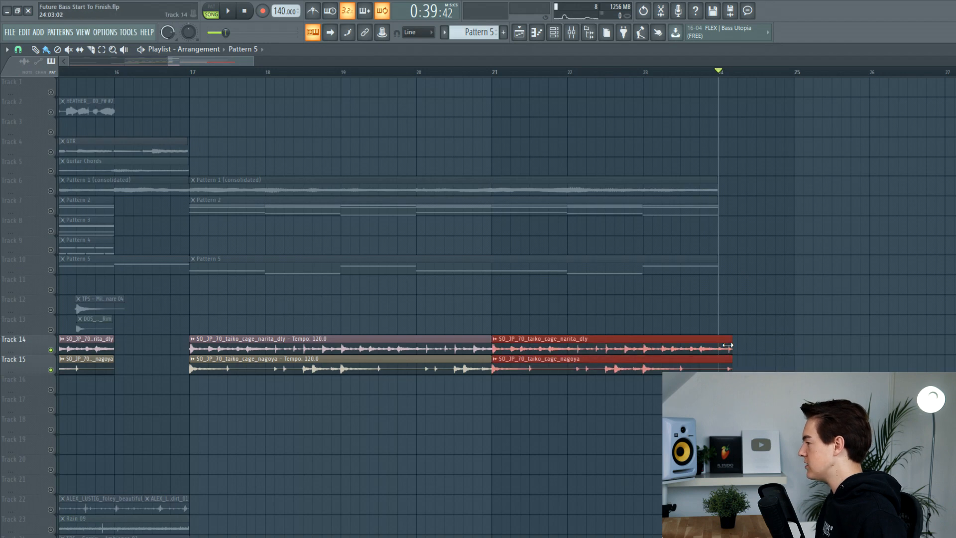
pyautogui.hotkey('ctrl', 'd')
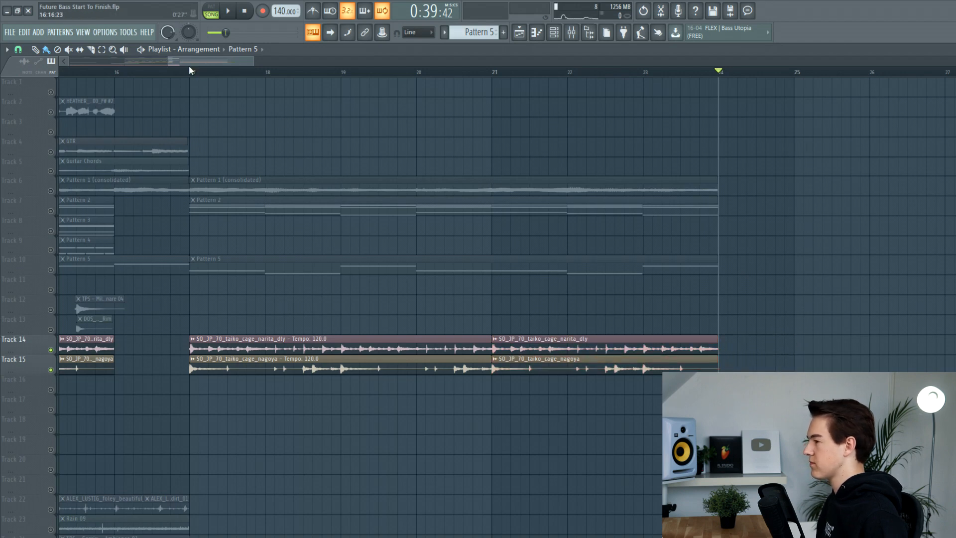
# - Unsolo the tracks and play the new section between bars 17 and 24
pyautogui.rightClick(50, 269)
pyautogui.rightClick(50, 270)
pyautogui.press('space')
pyautogui.click(518, 71)
pyautogui.scroll(-1, 569, 158)
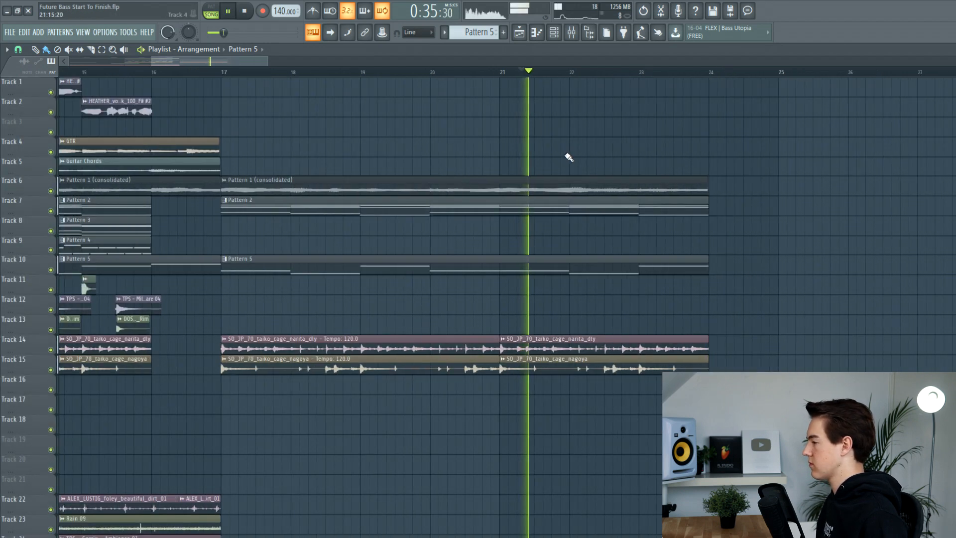
pyautogui.scroll(-5, 568, 157)
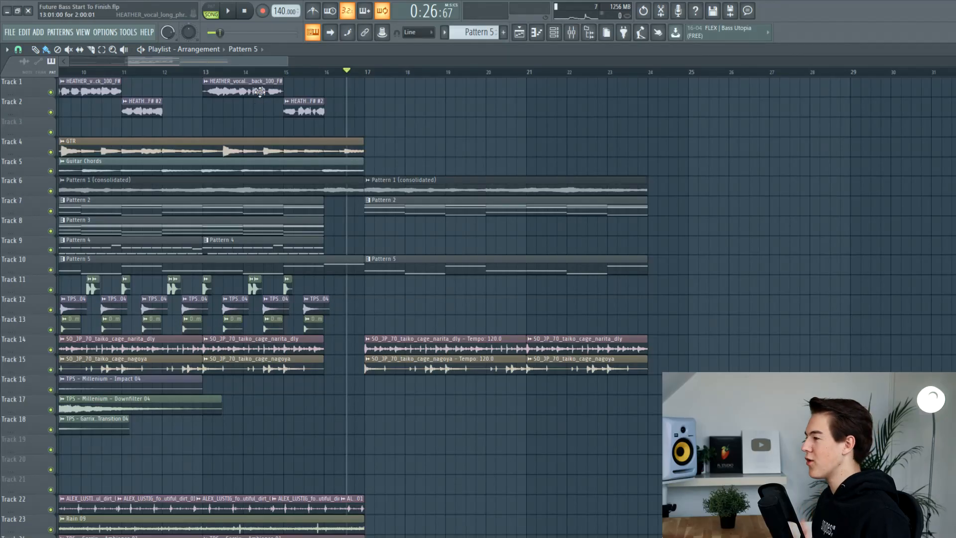
# - Copy the long vocal phrase to bar 16 on Track 1, extend its end, trim its start to about bar 18 and play it soloed
pyautogui.click(329, 88)
pyautogui.rightClick(395, 93)
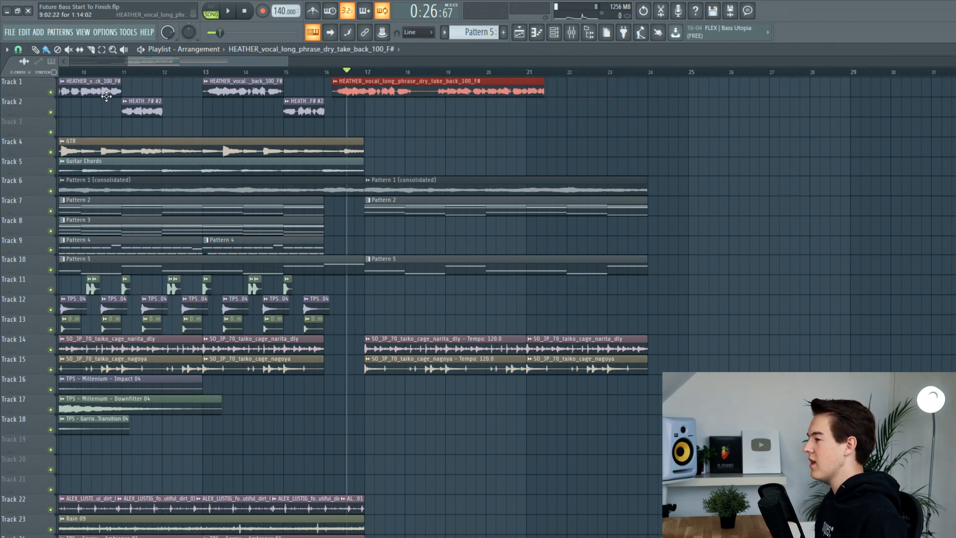
pyautogui.keyDown('ctrl'); pyautogui.click(50, 92); pyautogui.keyUp('ctrl')
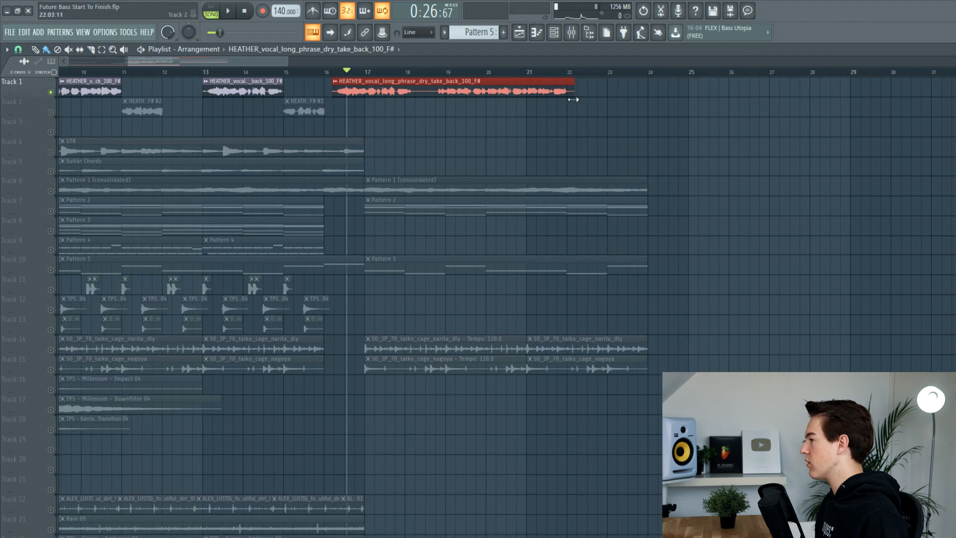
pyautogui.moveTo(395, 97); pyautogui.dragTo(424, 97)
pyautogui.press('space')
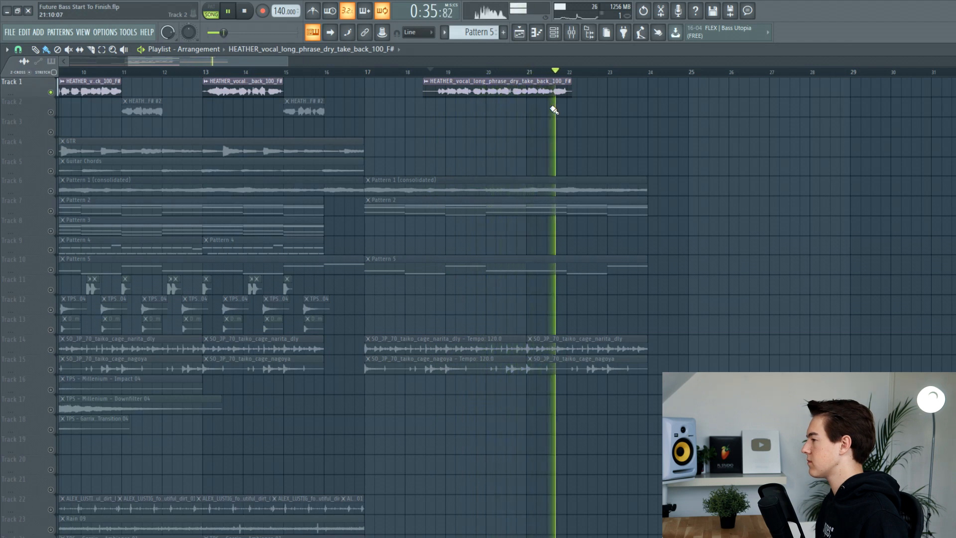
pyautogui.press('space')
# - Trim the copied vocal to a short phrase of about one bar, align it to bar 17 and play it with all tracks unsoloed
pyautogui.scroll(2, 490, 108)
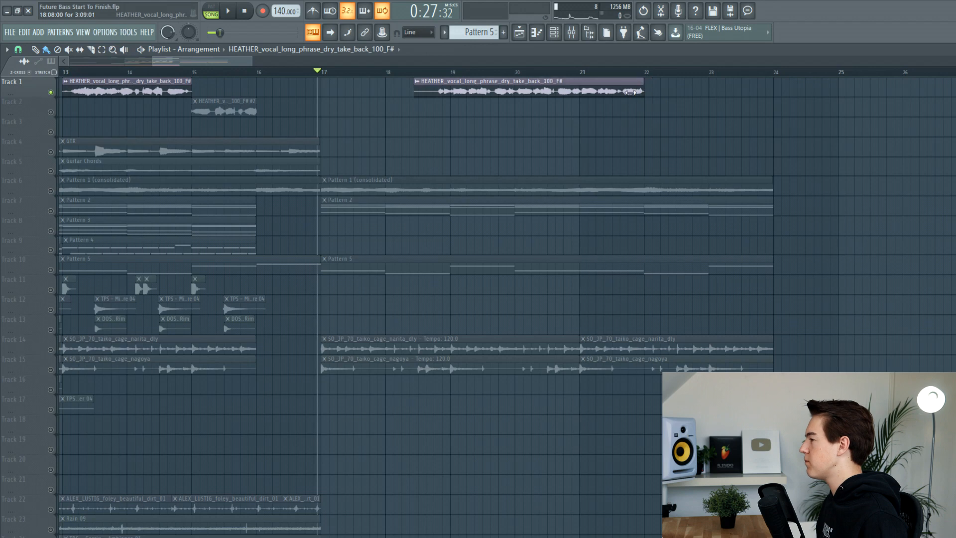
pyautogui.rightClick(50, 94)
pyautogui.press('space')
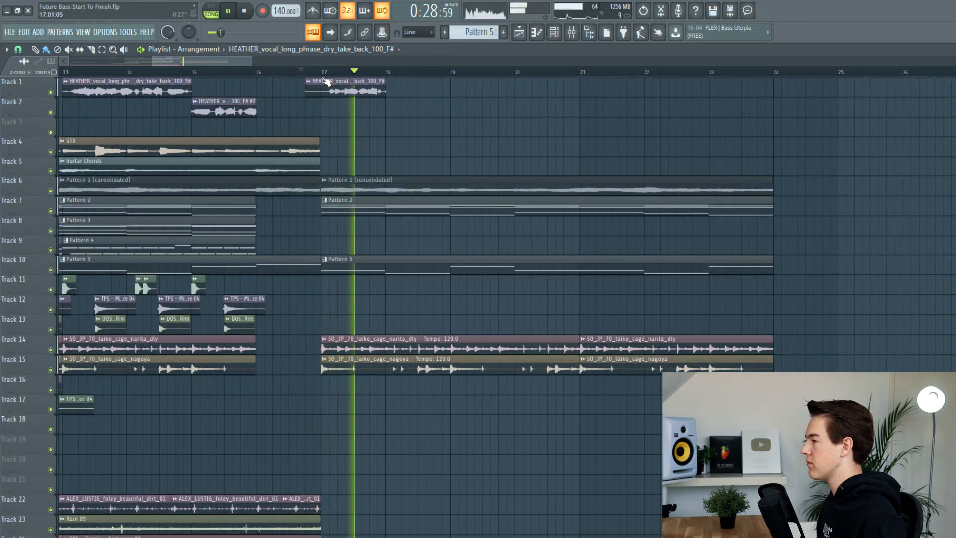
pyautogui.scroll(3, 329, 84)
pyautogui.press('space')
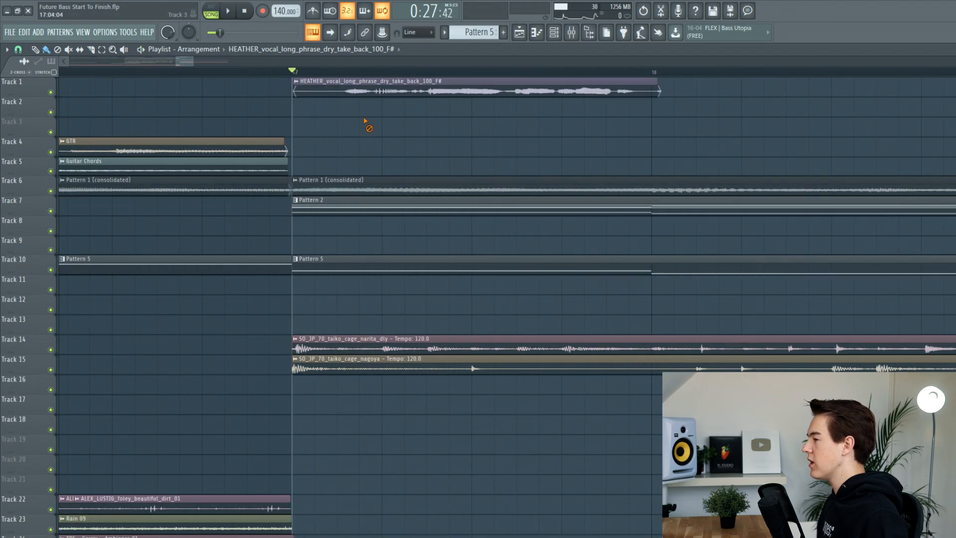
# - Play the vocal phrase at bar 17 and extend the end of its Track 1 clip slightly past bar 18
pyautogui.scroll(-2, 366, 120)
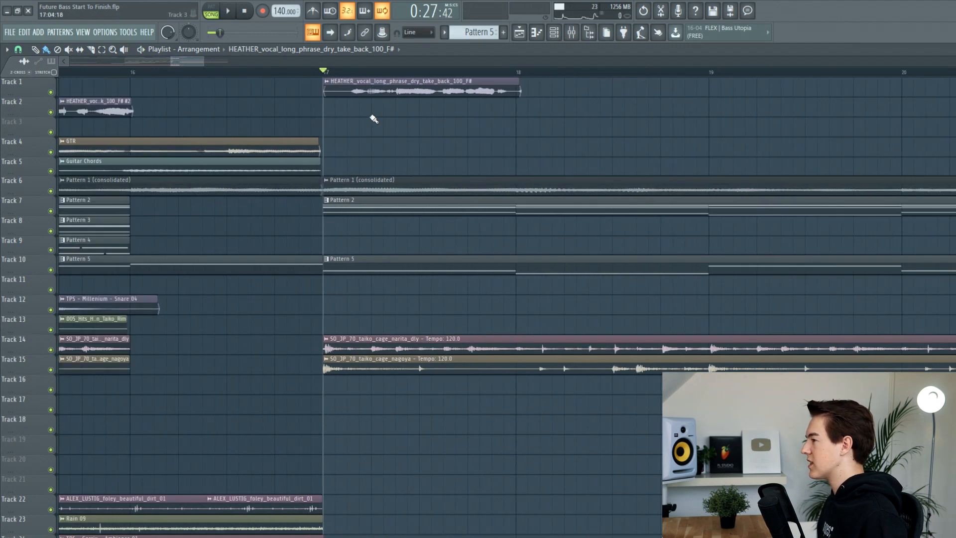
pyautogui.scroll(4, 381, 112)
pyautogui.press('space')
pyautogui.scroll(-1, 377, 125)
pyautogui.scroll(-3, 377, 125)
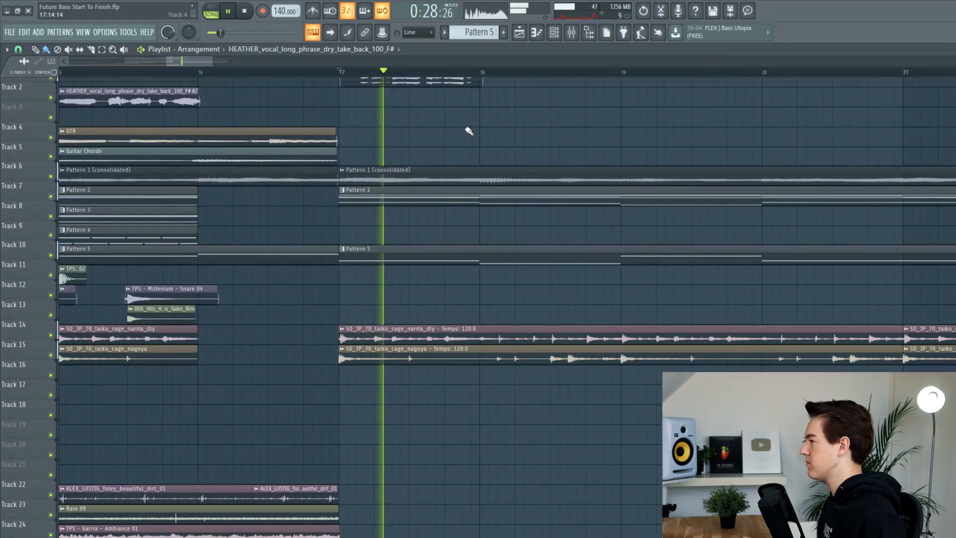
pyautogui.scroll(1, 461, 126)
pyautogui.moveTo(481, 93); pyautogui.dragTo(504, 95)
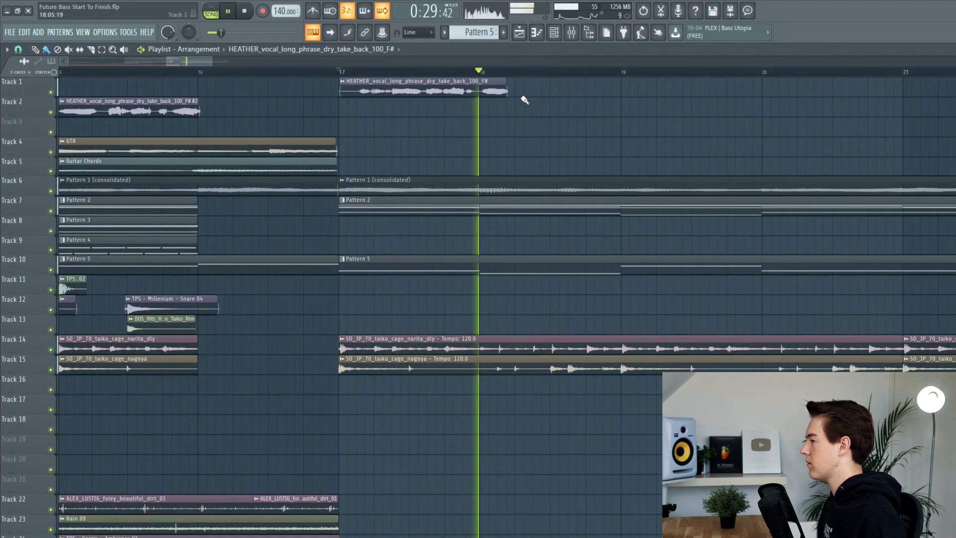
# - Place a copy of the second vocal clip on Track 2 at bar 18 and play it soloed
pyautogui.scroll(-2, 531, 96)
pyautogui.press('space')
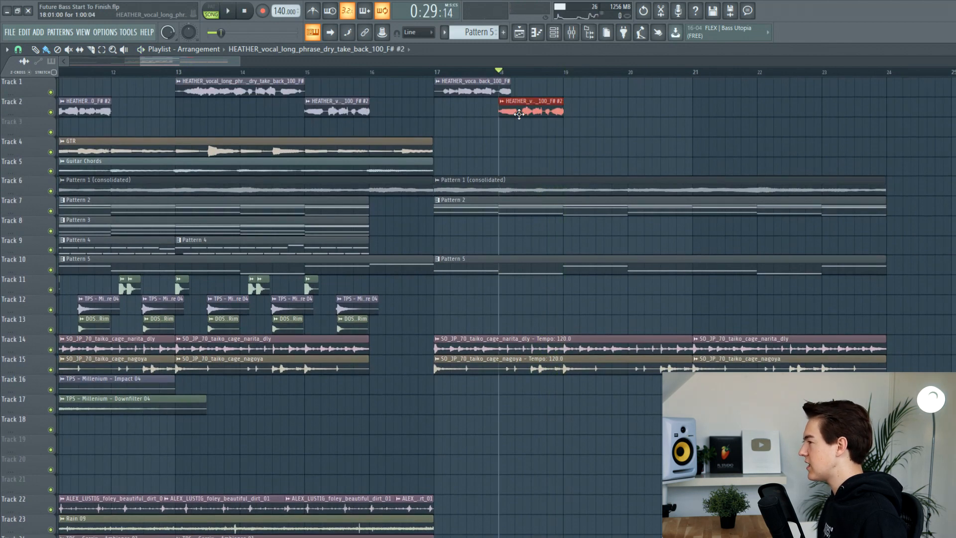
pyautogui.rightClick(52, 112)
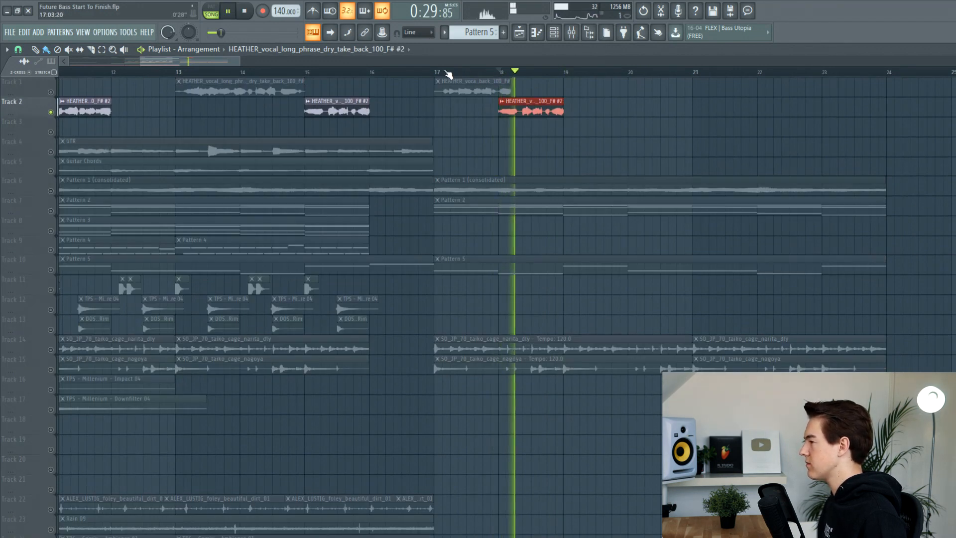
pyautogui.press('space')
# - Restore all tracks from solo and play both new vocal clips in the mix from bar 17
pyautogui.rightClick(52, 93)
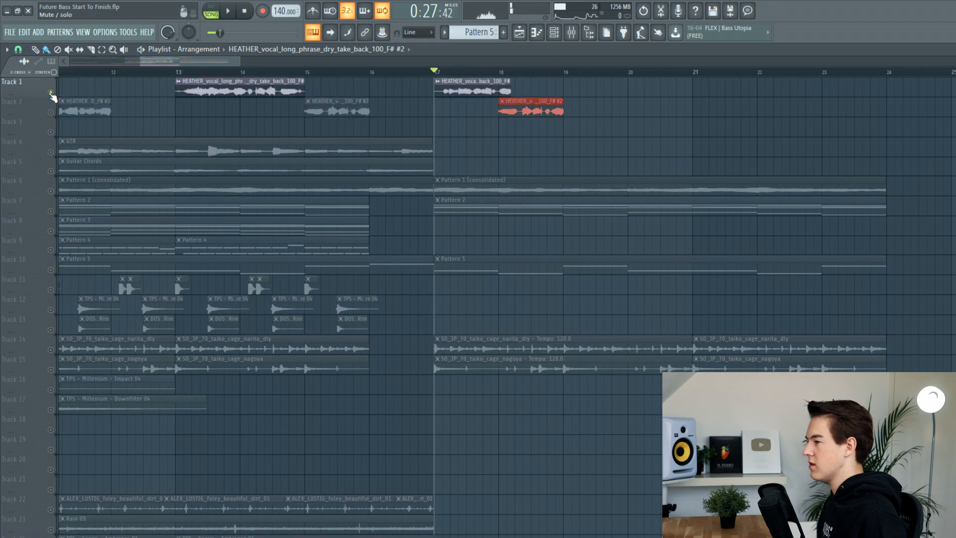
pyautogui.rightClick(51, 93)
pyautogui.press('space')
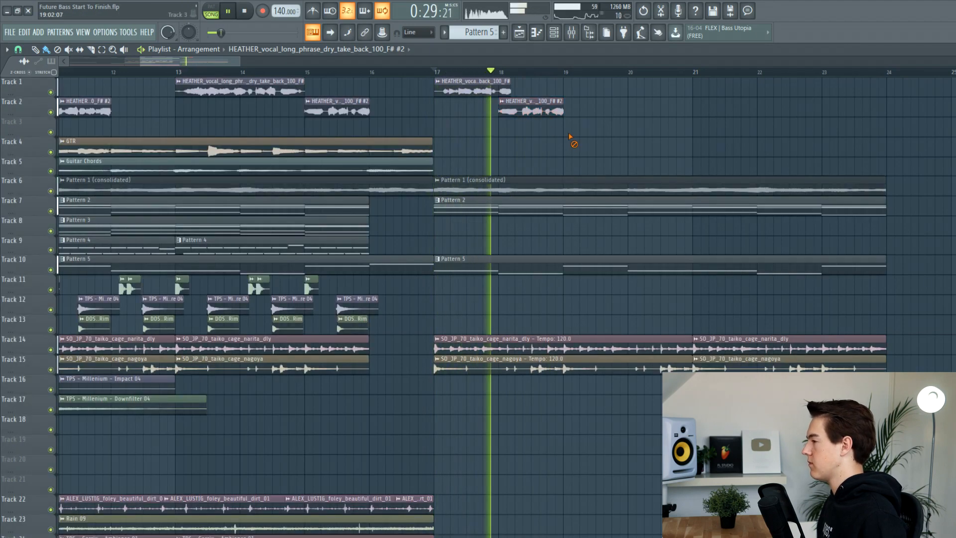
pyautogui.scroll(-2, 572, 133)
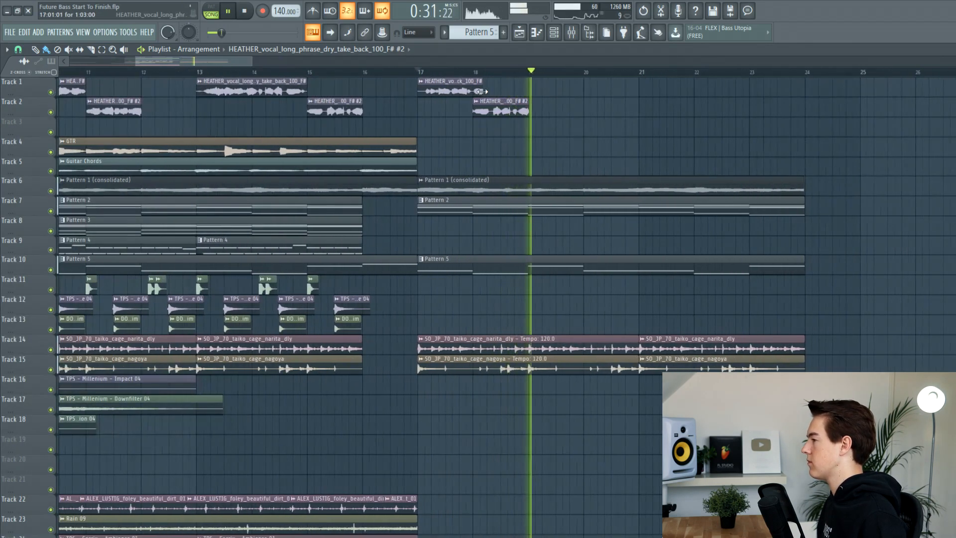
pyautogui.press('space')
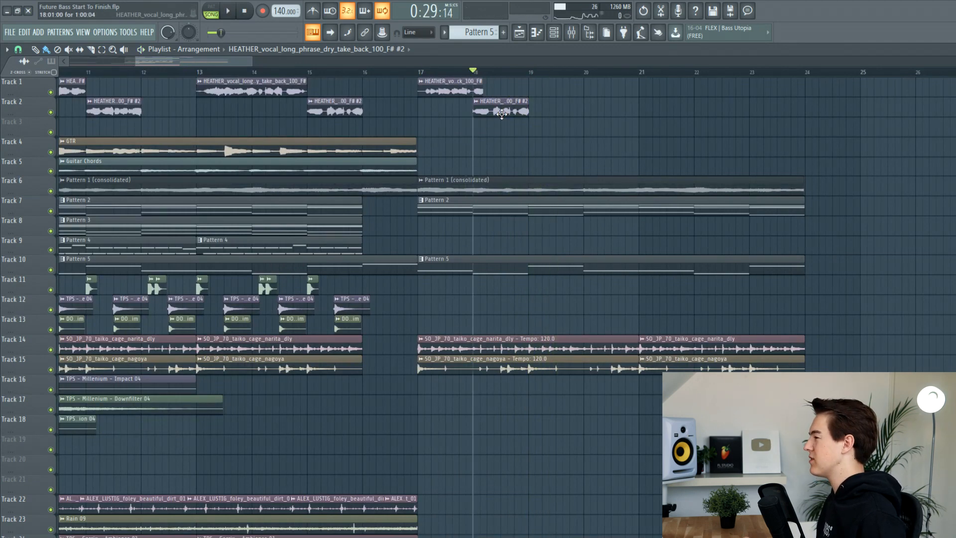
# - Repeat the vocal pair with copies at bar 19 on Track 1 and bar 20 on Track 2, and play them back
pyautogui.scroll(2, 508, 124)
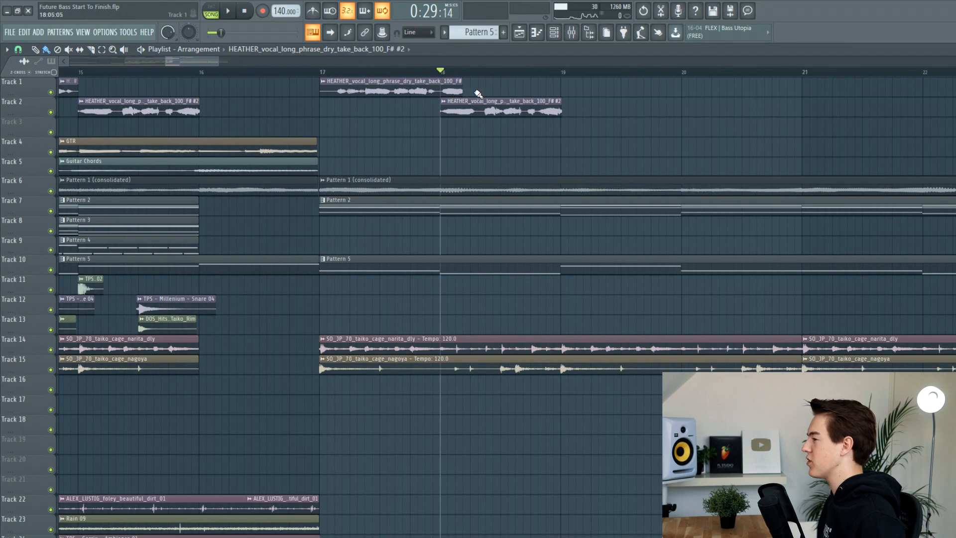
pyautogui.scroll(-2, 478, 94)
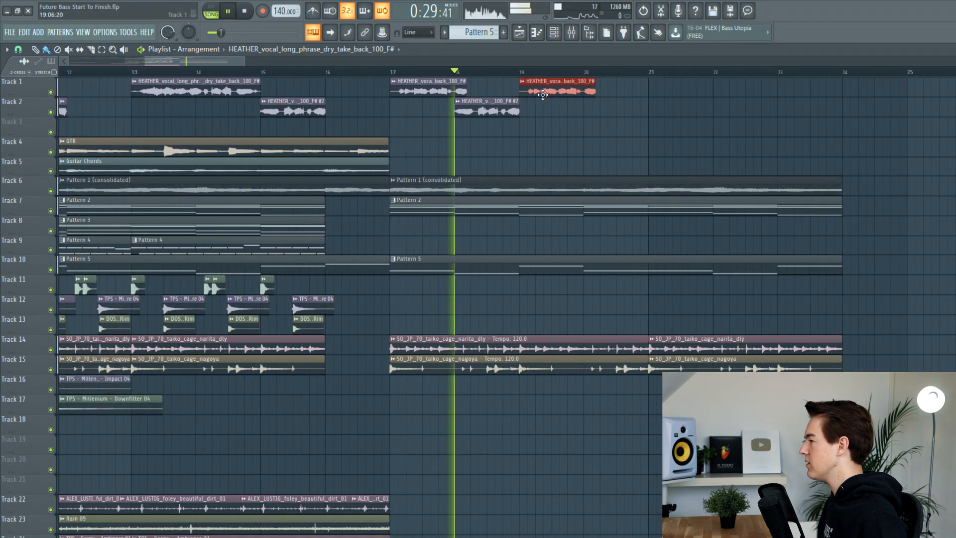
pyautogui.click(588, 111)
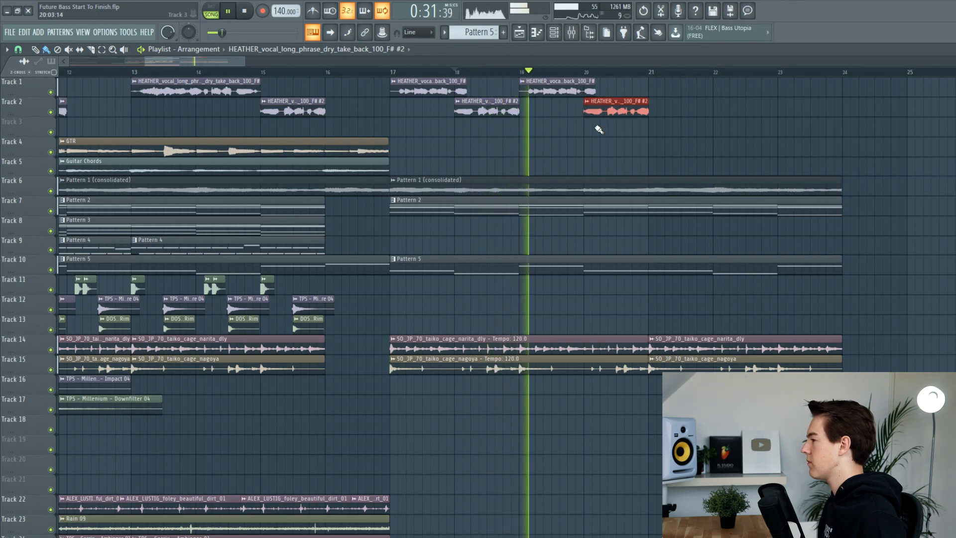
pyautogui.press('space')
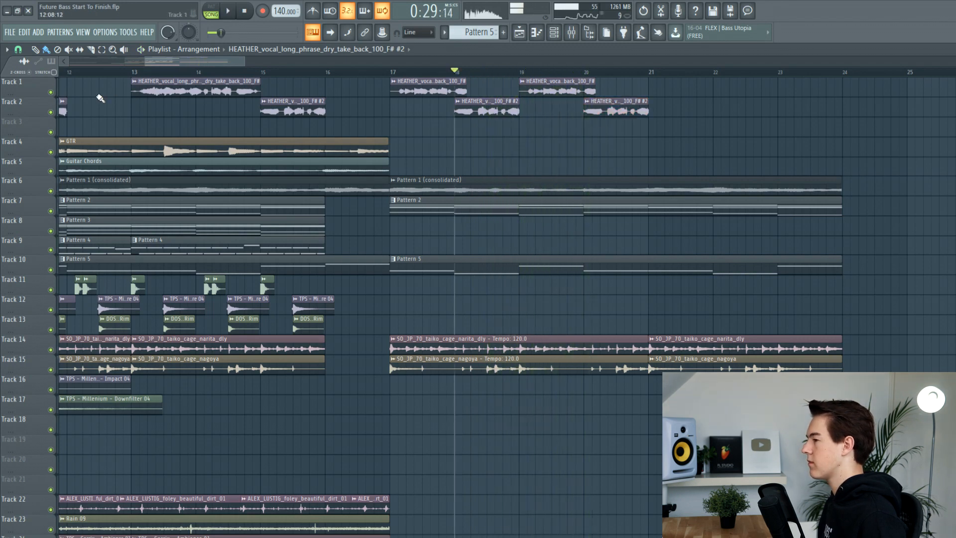
# - Solo Track 1, extend the end of the bar 19 vocal clip to about three-quarters through bar 22 and play it
pyautogui.rightClick(50, 92)
pyautogui.scroll(2, 588, 98)
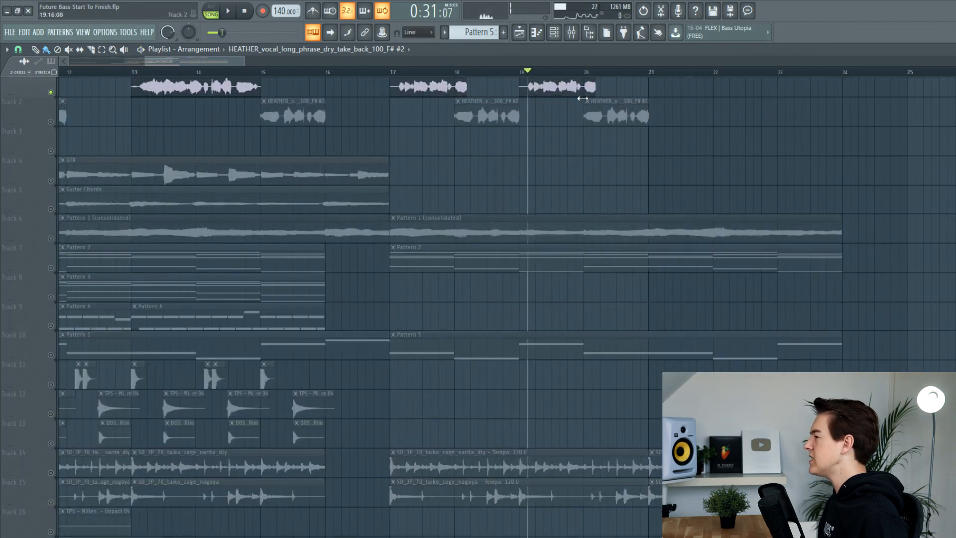
pyautogui.hotkey('ctrl', 'z')
pyautogui.moveTo(599, 95); pyautogui.dragTo(770, 108)
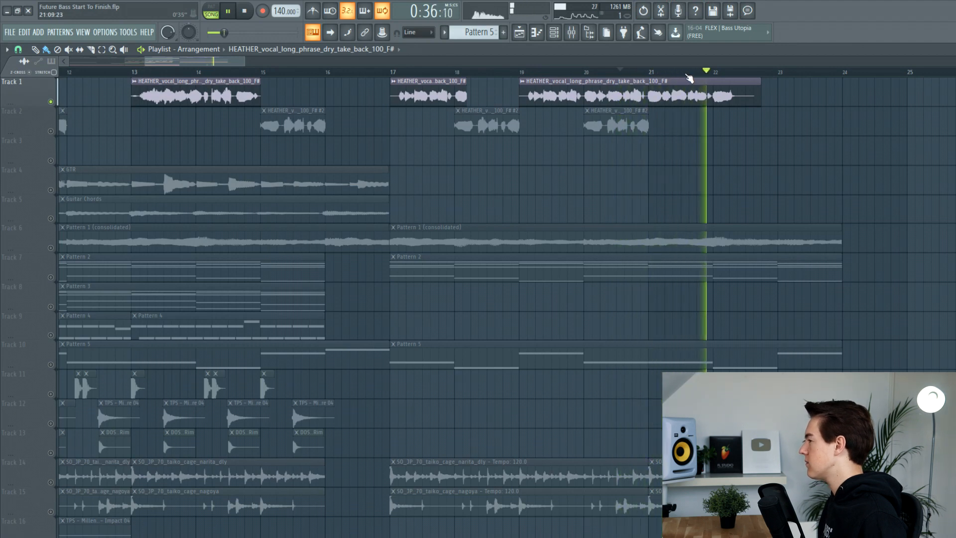
pyautogui.scroll(3, 690, 76)
pyautogui.press('space')
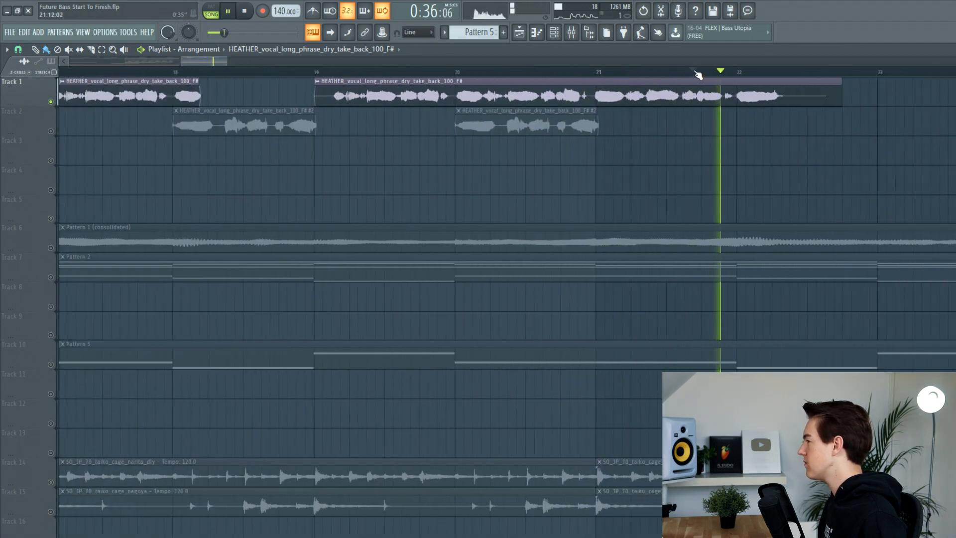
pyautogui.press('space')
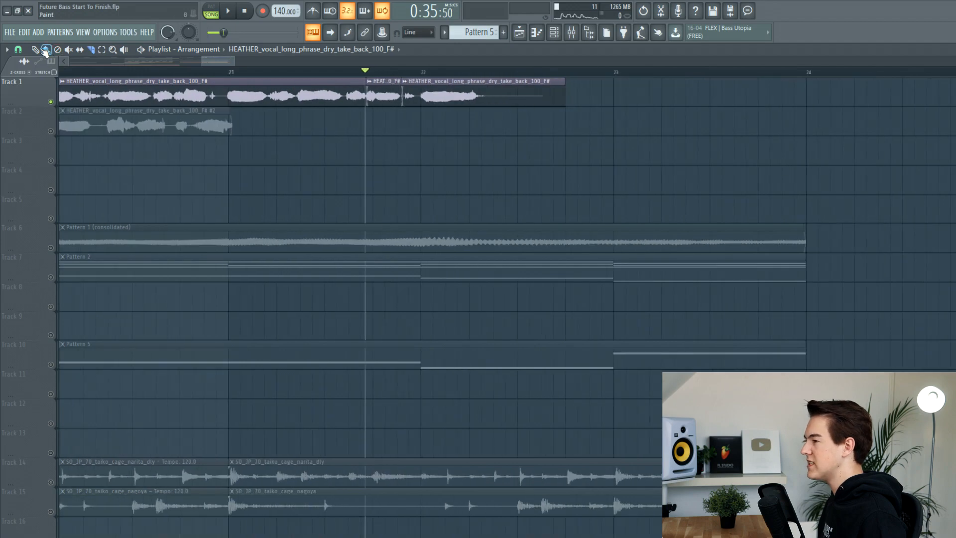
# - Keep only the short word sliced near bar 22, place it on Track 2 before bar 20, and trim the bar 19 clip to just past bar 20
pyautogui.click(35, 49)
pyautogui.scroll(-4, 65, 75)
pyautogui.scroll(-5, 156, 98)
pyautogui.scroll(6, 130, 98)
pyautogui.click(132, 72)
pyautogui.scroll(-3, 135, 82)
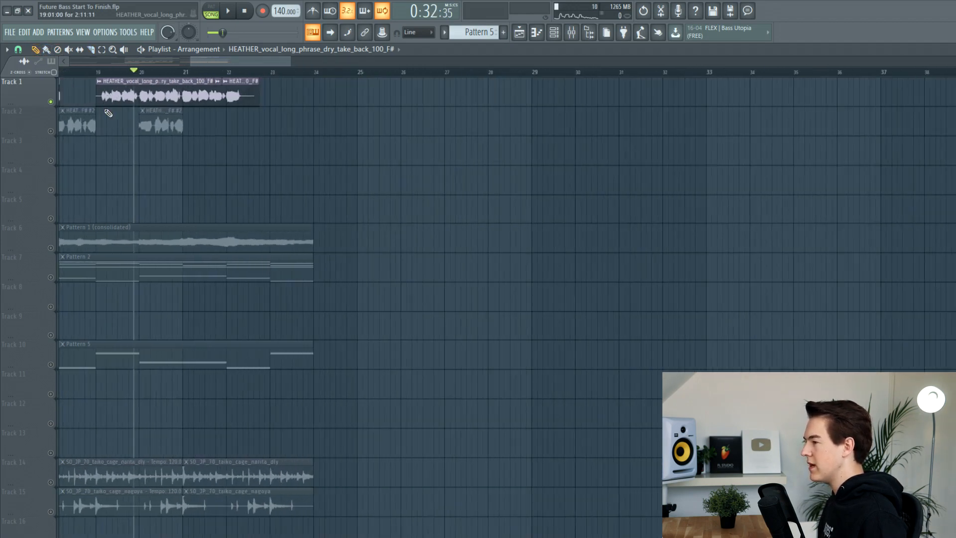
pyautogui.scroll(4, 110, 115)
pyautogui.rightClick(525, 97)
pyautogui.hotkey('ctrl', 'z')
pyautogui.rightClick(482, 97)
pyautogui.moveTo(444, 95); pyautogui.dragTo(210, 104)
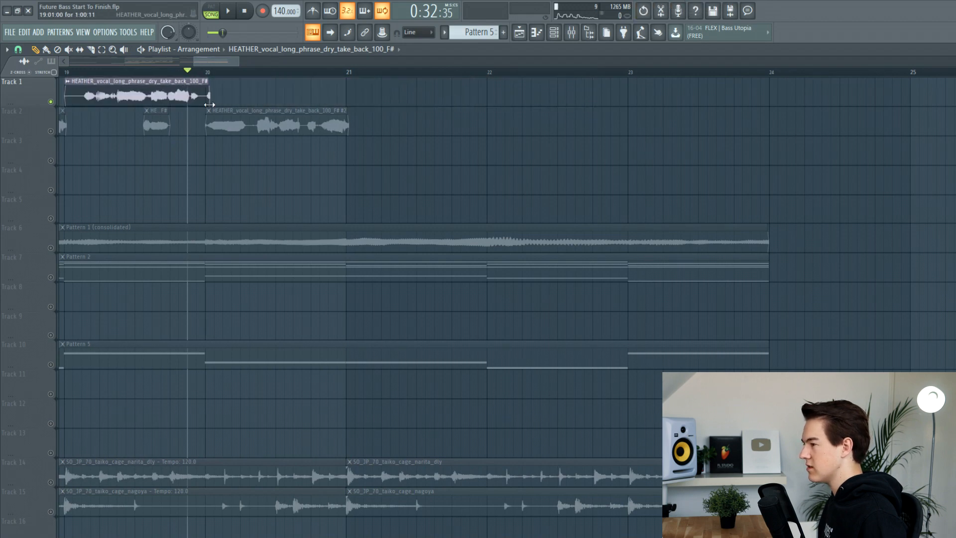
# - Audition the Track 2 slice soloed, nudge it slightly earlier, and shorten the bar 19 clip on Track 1 to end where the slice starts
pyautogui.press('space')
pyautogui.scroll(-4, 61, 113)
pyautogui.scroll(8, 92, 125)
pyautogui.press('space')
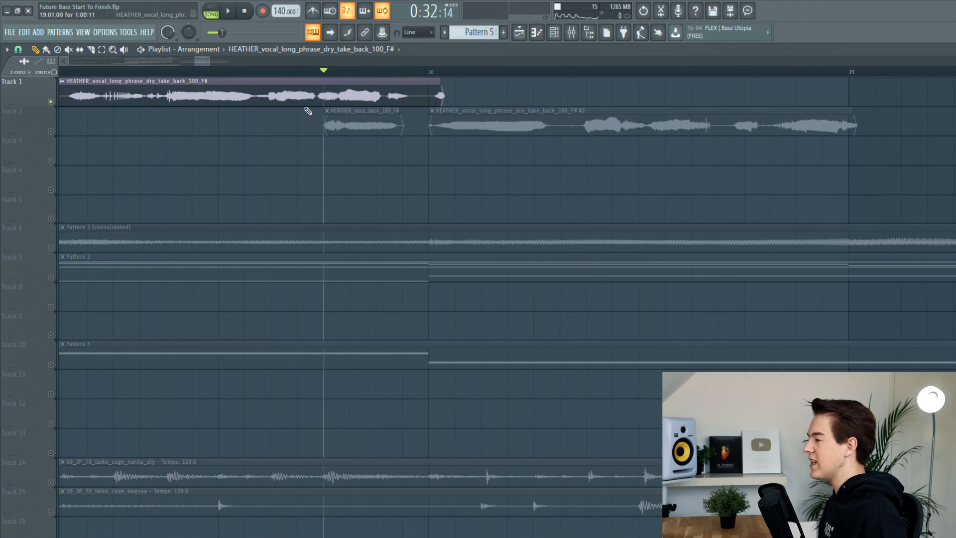
pyautogui.click(41, 130)
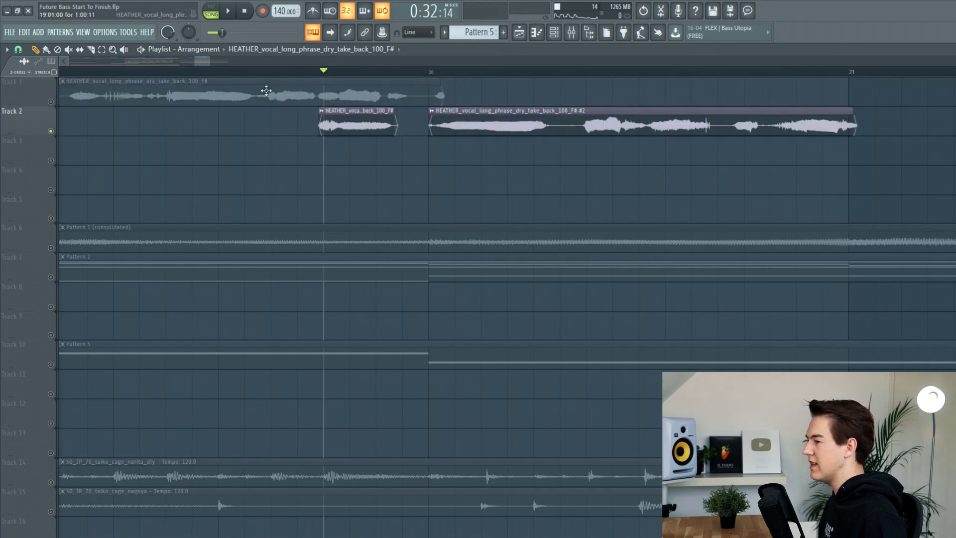
pyautogui.press('space')
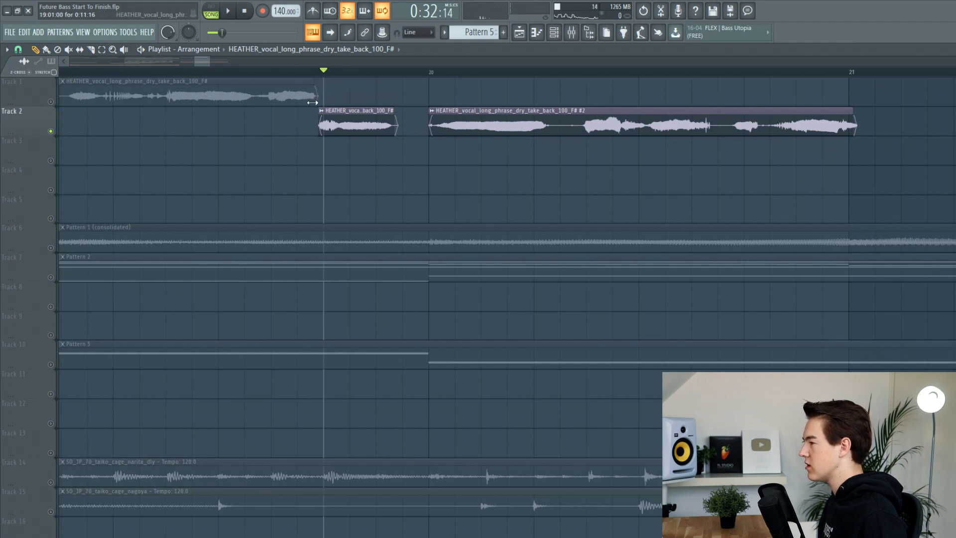
# - Unmute Track 1, move the short slice onto it directly behind the bar 19 clip and play the joined phrase
pyautogui.click(51, 101)
pyautogui.press('space')
pyautogui.scroll(2, 324, 121)
pyautogui.press('space')
pyautogui.scroll(-5, 347, 114)
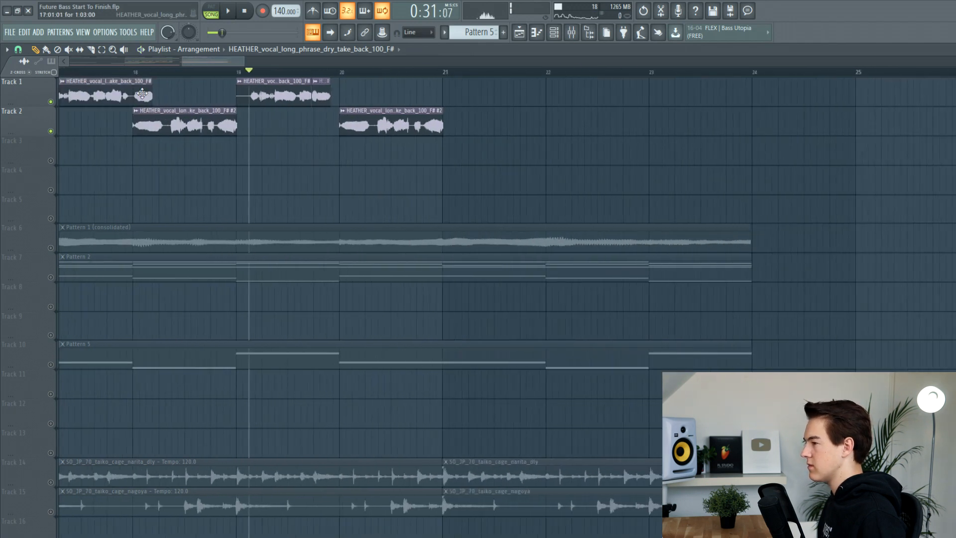
# - Copy the vocal clip onto Track 1, trim it to its short last word starting just before bar 20, and play it
pyautogui.moveTo(284, 116); pyautogui.dragTo(362, 88)
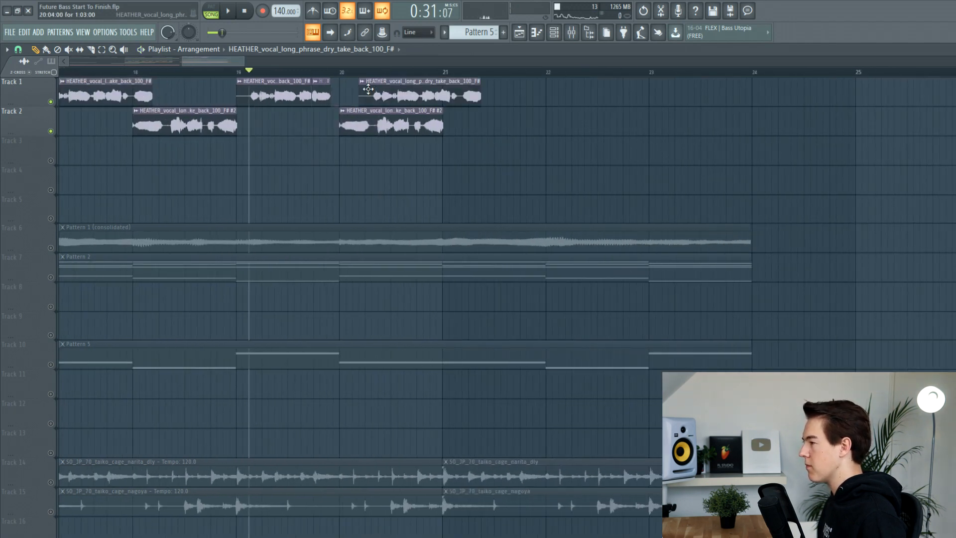
pyautogui.press('space')
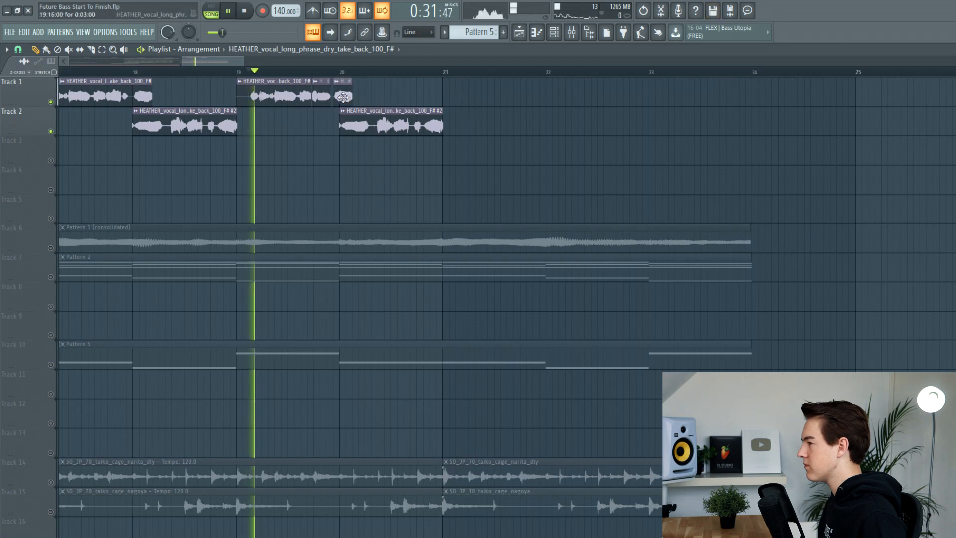
pyautogui.scroll(2, 425, 129)
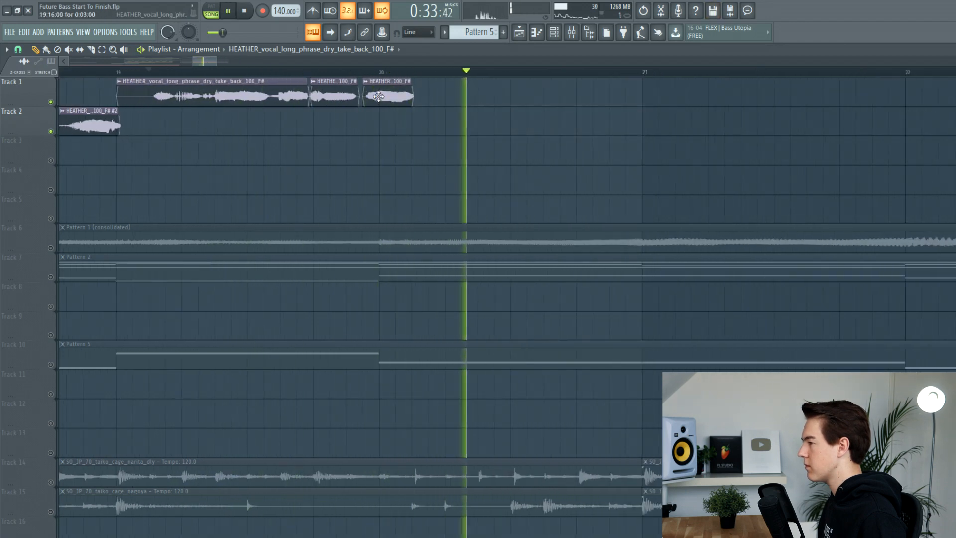
# - Remove the bar 20 clip from Track 2, fine-tune the last short slice around bar 20 on Track 1 and play it
pyautogui.click(390, 116)
pyautogui.press('space')
pyautogui.press('space')
pyautogui.rightClick(401, 131)
pyautogui.moveTo(387, 99)
pyautogui.mouseDown()
pyautogui.moveTo(397, 98)
pyautogui.moveTo(357, 105)
pyautogui.moveTo(387, 101)
pyautogui.mouseUp()
pyautogui.press('space')
pyautogui.press('space')
# - Play the vocals from bar 17 and place the second vocal clip back on Track 2 at bar 20
pyautogui.scroll(-3, 387, 101)
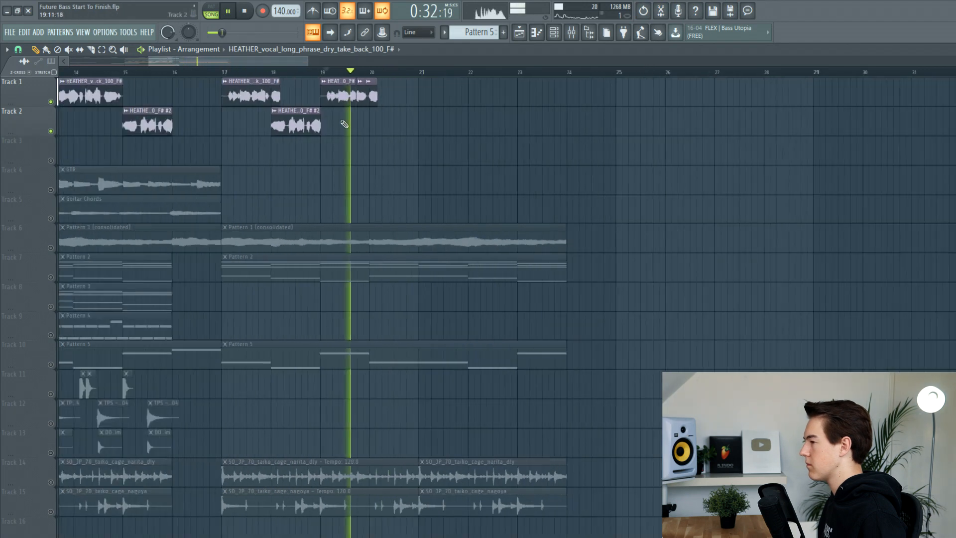
pyautogui.click(254, 71)
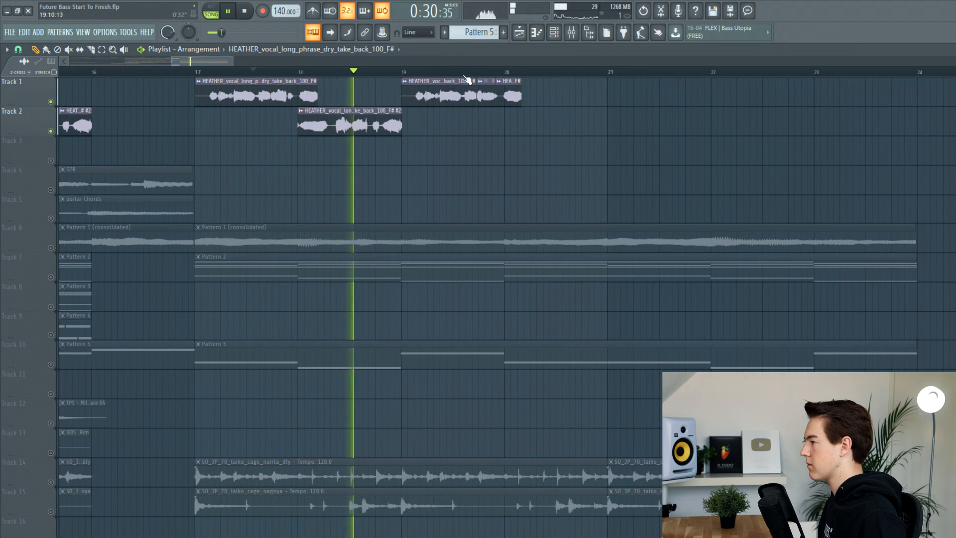
pyautogui.click(507, 123)
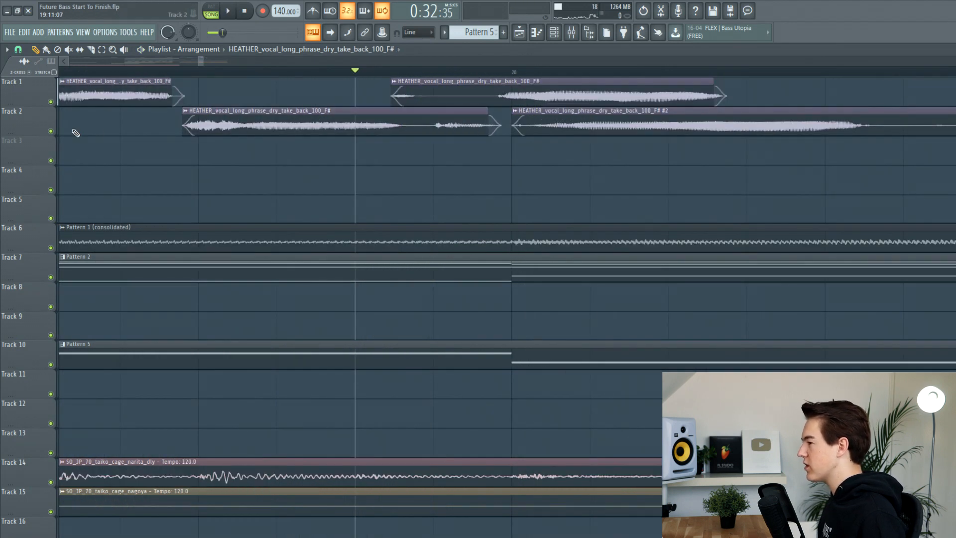
# - Listen to the slice before bar 20 with Track 2 soloed, and restore all tracks from solo
pyautogui.keyDown('ctrl'); pyautogui.click(51, 132); pyautogui.keyUp('ctrl')
pyautogui.press('space')
pyautogui.press('space')
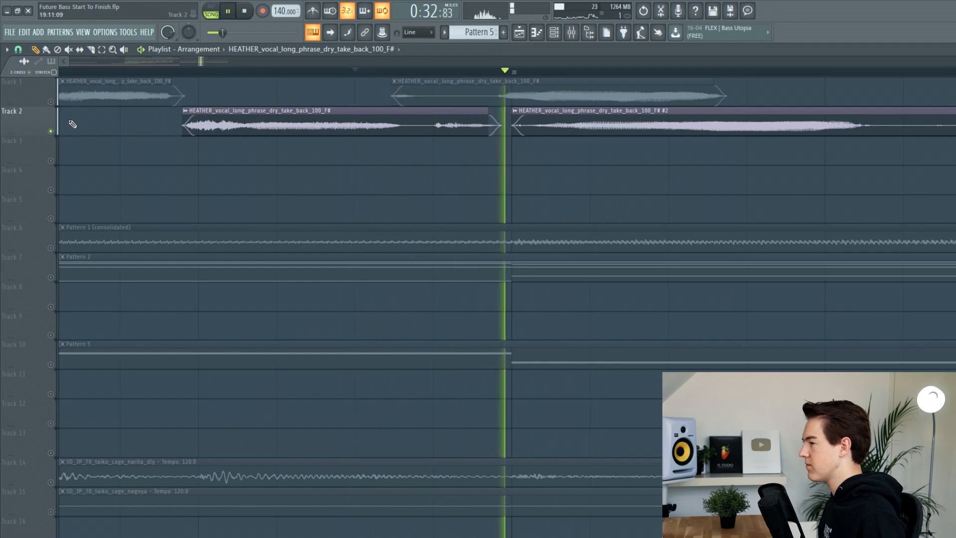
pyautogui.keyDown('ctrl'); pyautogui.click(52, 131); pyautogui.keyUp('ctrl')
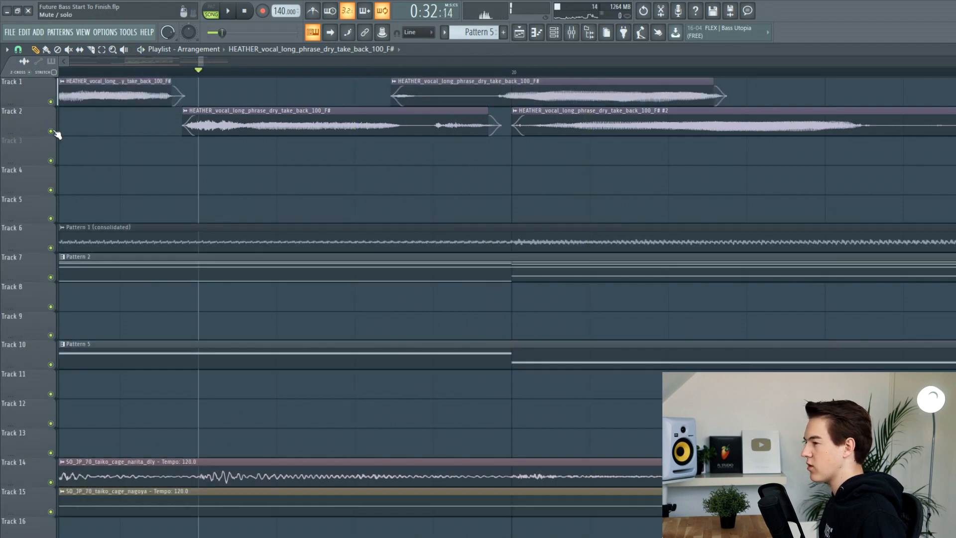
# - Move the short slice from Track 2 up to Track 1 between the two neighbouring vocal clips and play it in the mix
pyautogui.moveTo(260, 114); pyautogui.dragTo(261, 85)
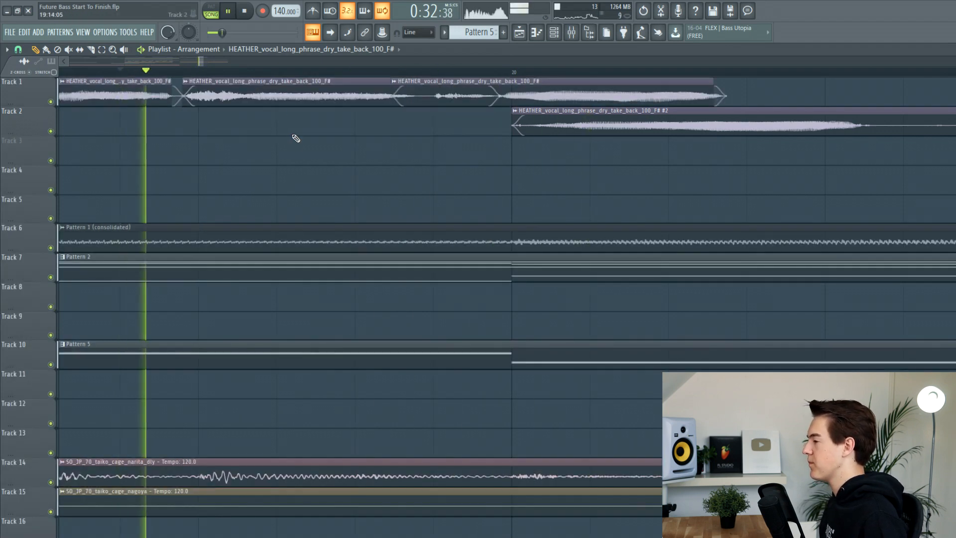
pyautogui.scroll(-4, 294, 138)
pyautogui.click(191, 71)
pyautogui.press('space')
pyautogui.scroll(4, 191, 72)
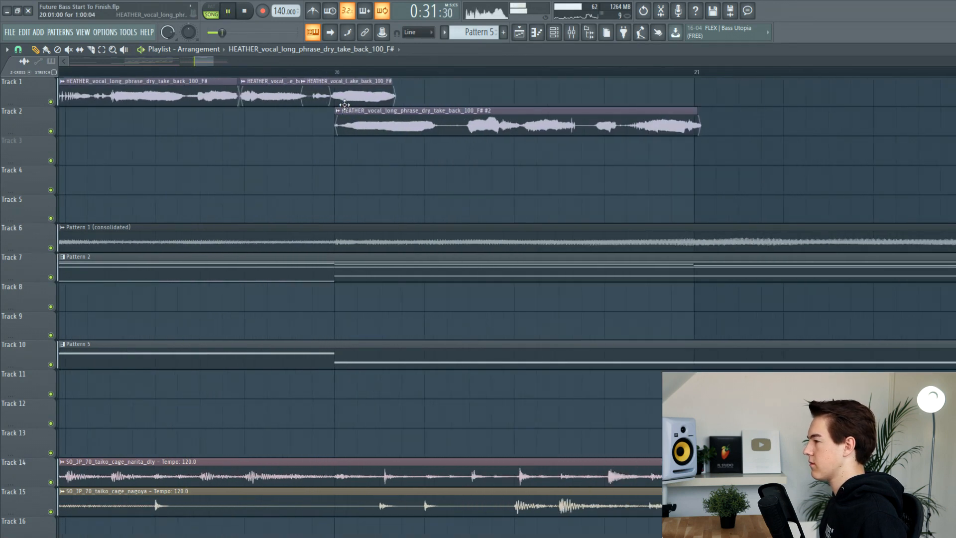
# - Trim the start of the last slice before bar 20 so it begins where the middle slice ends, and play the mix
pyautogui.press('space')
pyautogui.moveTo(307, 101); pyautogui.dragTo(332, 104)
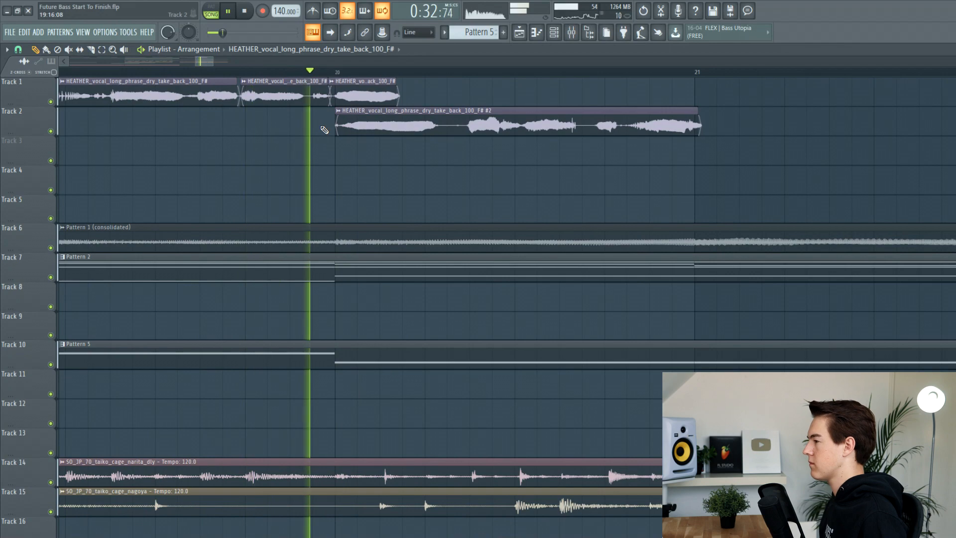
pyautogui.scroll(-5, 354, 123)
pyautogui.press('space')
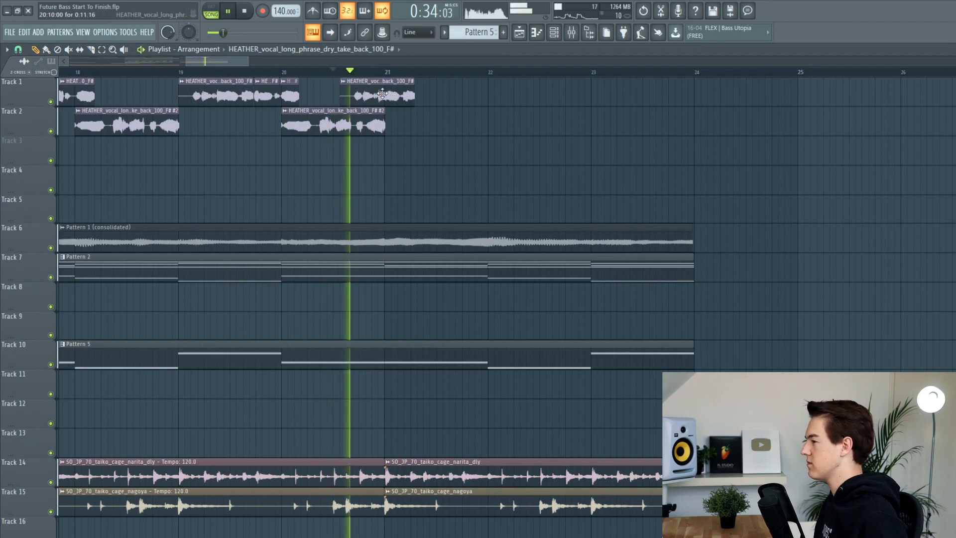
# - Build a short vocal phrase on Track 1 across the start of bar 21 and cut a separate one-word slice from the extended clip
pyautogui.press('space')
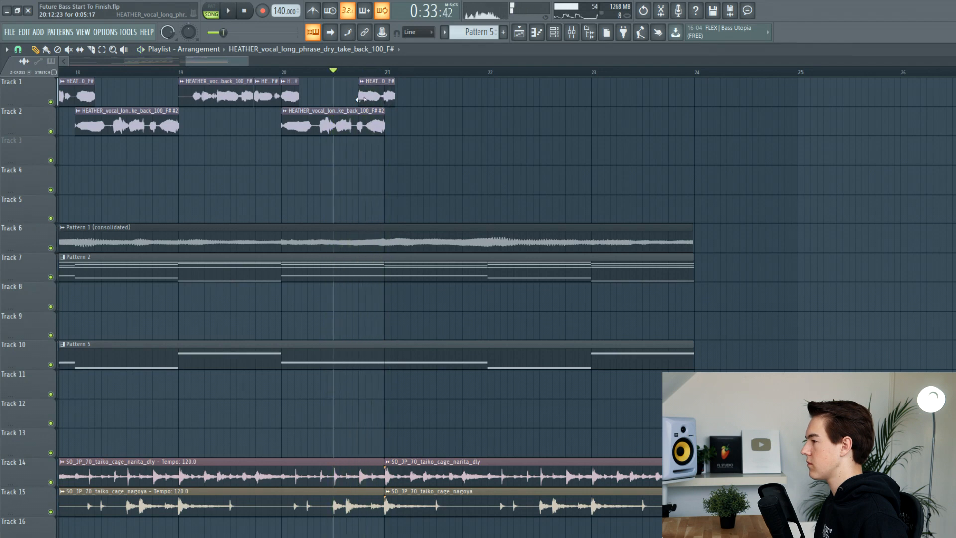
pyautogui.hscroll(2, 404, 69)
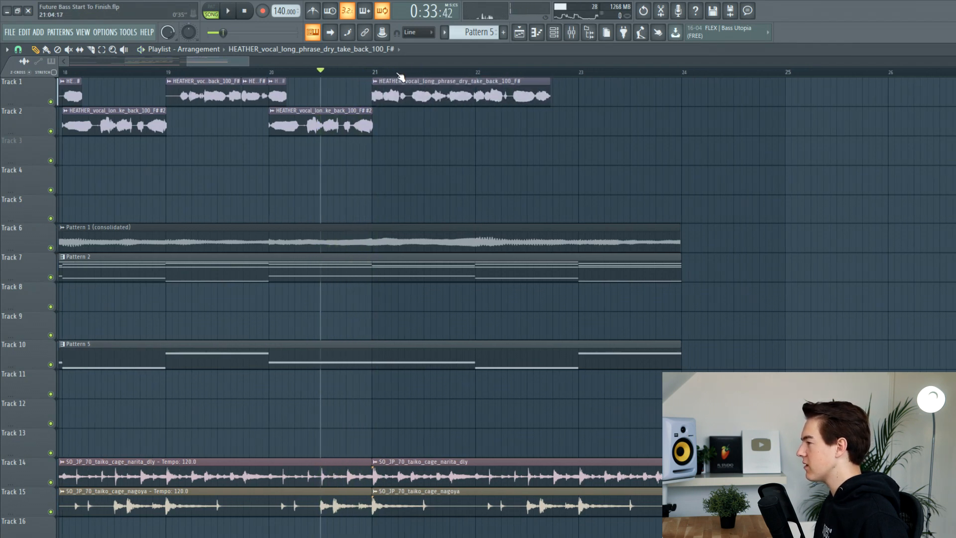
pyautogui.press('space')
pyautogui.moveTo(361, 102); pyautogui.dragTo(369, 100)
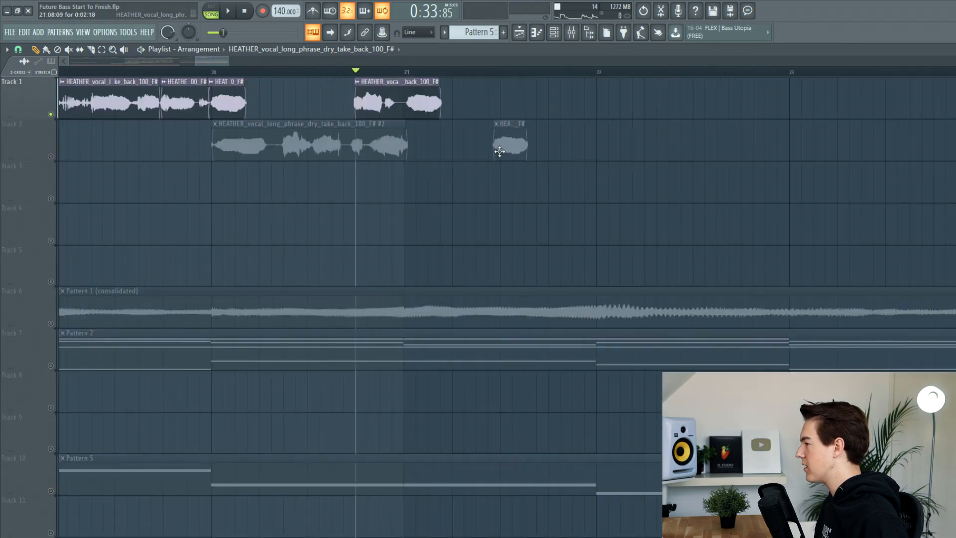
# - Place the one-word slice on Track 1 in the middle of bar 21 and play it with the track soloed
pyautogui.moveTo(489, 106)
pyautogui.mouseDown()
pyautogui.moveTo(463, 106)
pyautogui.moveTo(523, 109)
pyautogui.moveTo(440, 107)
pyautogui.mouseUp()
pyautogui.scroll(-4, 523, 110)
pyautogui.press('space')
pyautogui.press('space')
# - Duplicate the bar 21 phrase and one-word slice to start late in bar 21 on Track 1, and play them
pyautogui.hotkey('ctrl', 'b')
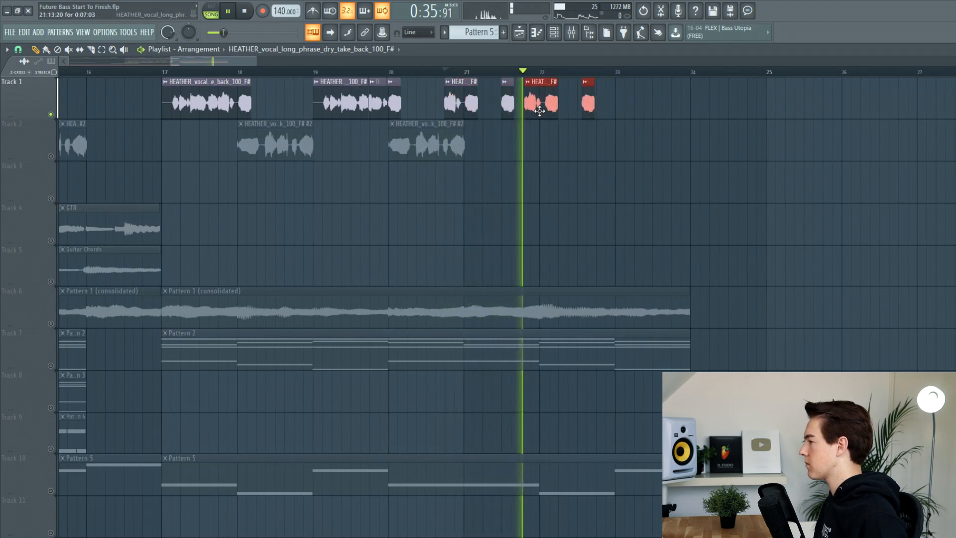
pyautogui.scroll(3, 549, 122)
pyautogui.press('space')
pyautogui.press('space')
pyautogui.scroll(-2, 540, 147)
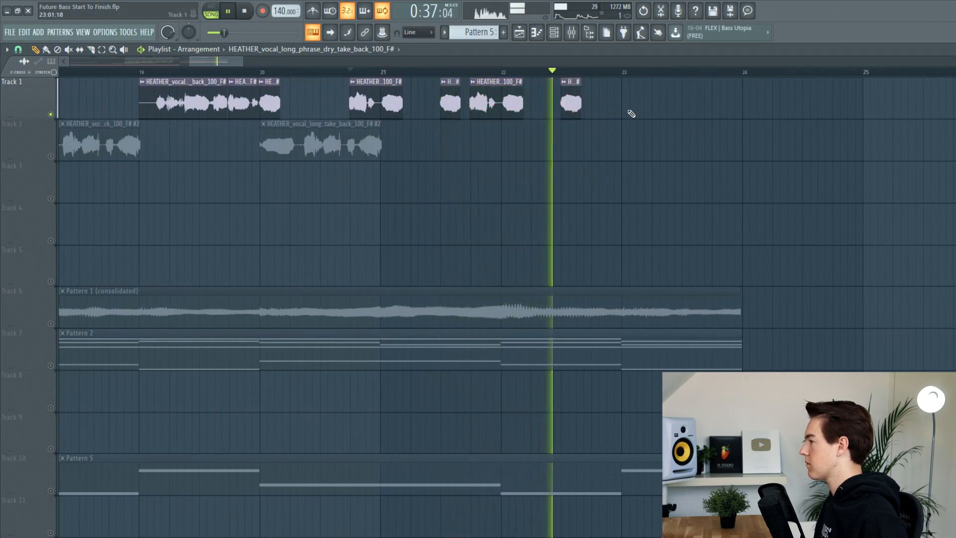
# - Place four evenly spaced copies of the one-word slice across bar 23 on Track 1 and play them
pyautogui.click(629, 103)
pyautogui.moveTo(665, 110)
pyautogui.mouseDown()
pyautogui.moveTo(634, 102)
pyautogui.moveTo(697, 111)
pyautogui.mouseUp()
pyautogui.press('space')
pyautogui.press('space')
pyautogui.keyDown('ctrl'); pyautogui.click(701, 140); pyautogui.keyUp('ctrl')
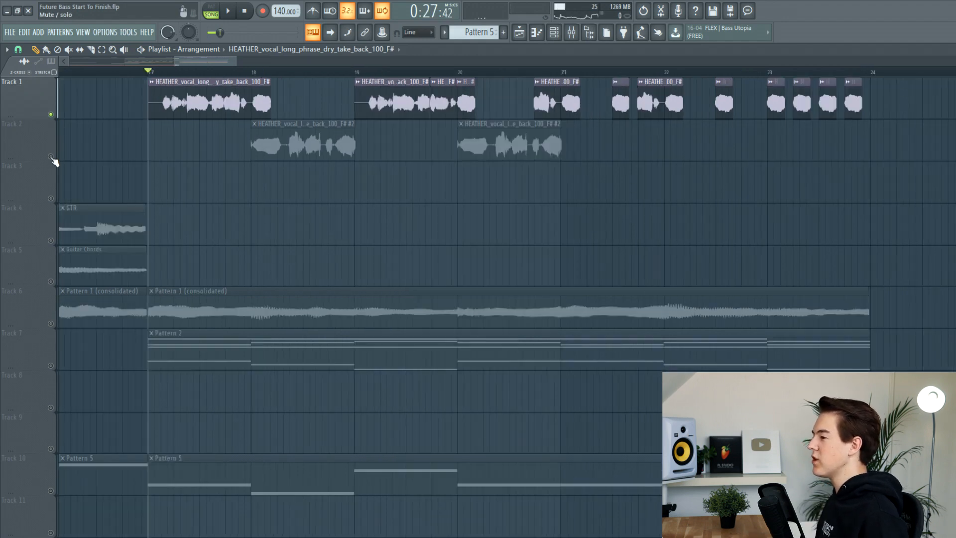
# - Unmute Track 2, open the Mixer with the first vocal's insert 31 selected, and play the vocals from bar 17
pyautogui.click(51, 156)
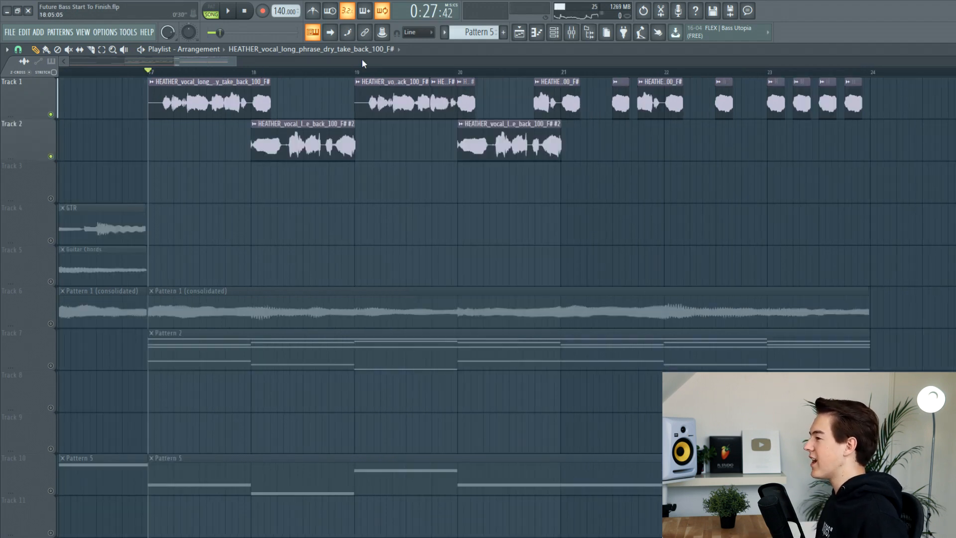
pyautogui.click(572, 33)
pyautogui.click(490, 209)
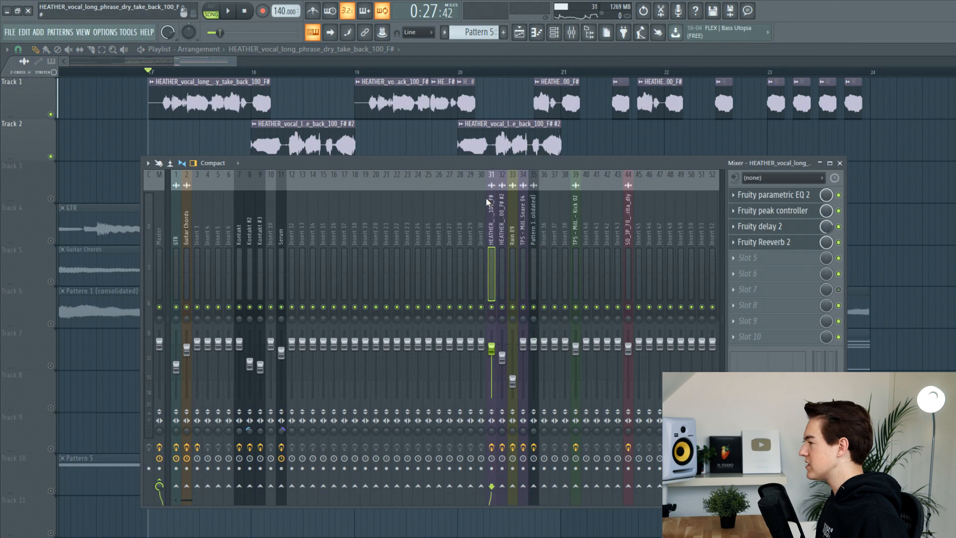
pyautogui.moveTo(510, 159); pyautogui.dragTo(503, 191)
pyautogui.press('space')
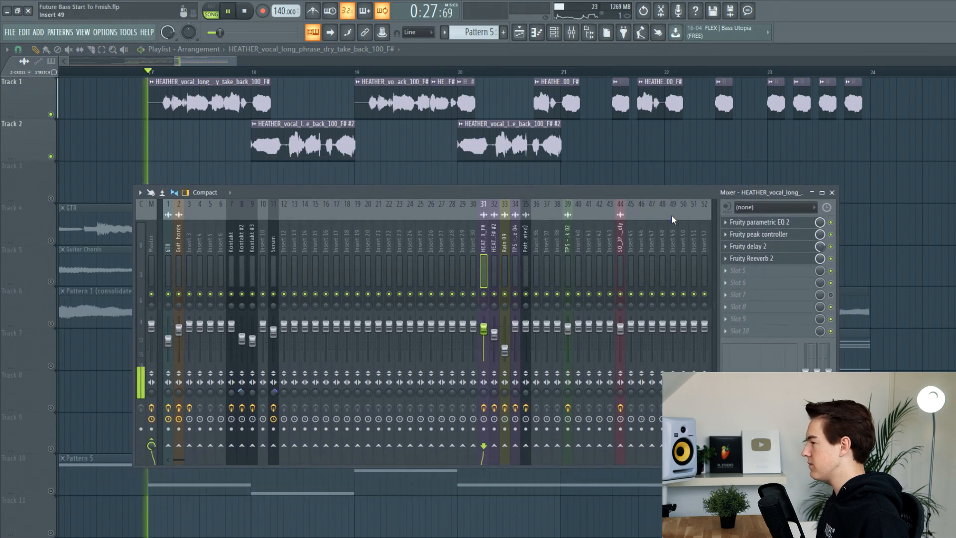
# - Load Endless Smile 32 into slot 8 of the first vocal's mixer insert and tweak its Intensity
pyautogui.click(752, 296)
pyautogui.moveTo(744, 309)
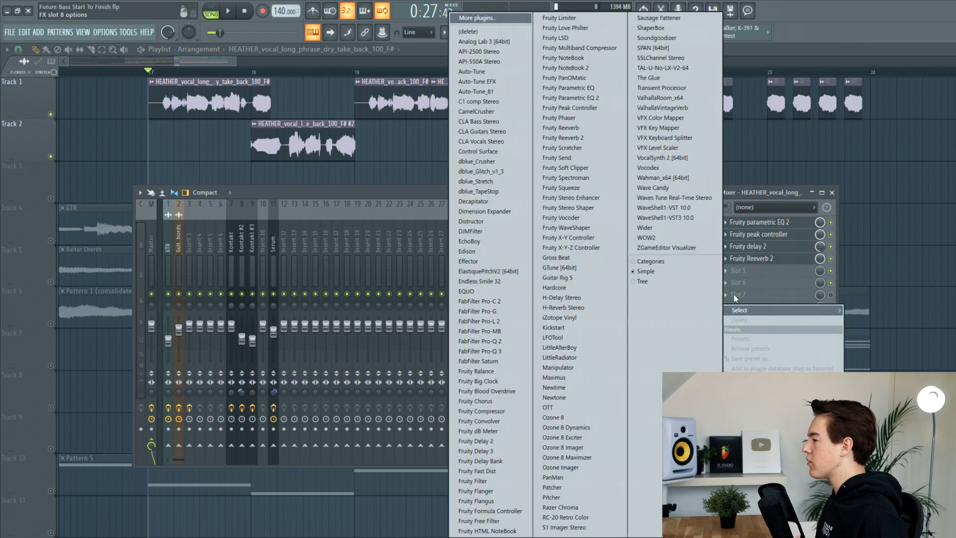
pyautogui.click(510, 284)
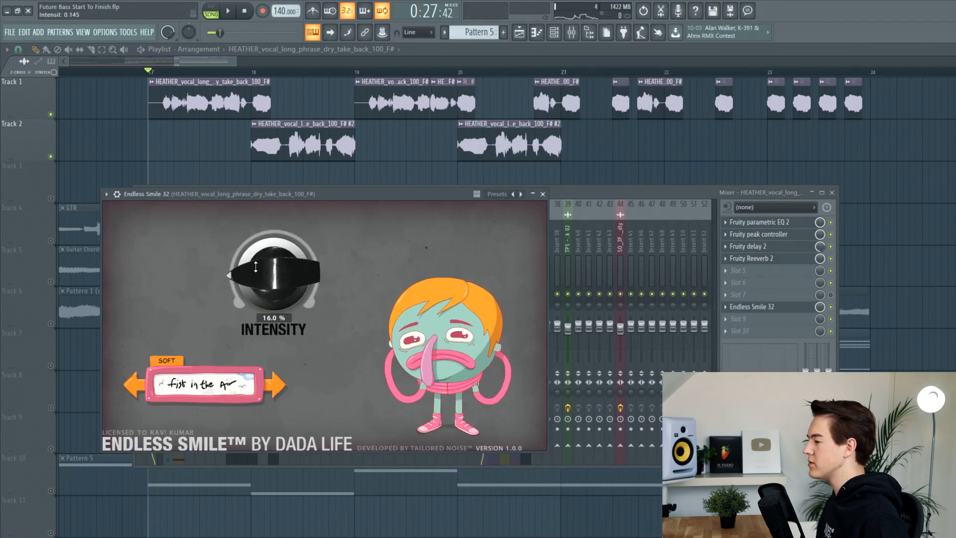
# - Create an automation clip for the last tweaked parameter, the Endless Smile 32 Intensity, on Track 3
pyautogui.click(128, 32)
pyautogui.moveTo(204, 163)
pyautogui.click(264, 209)
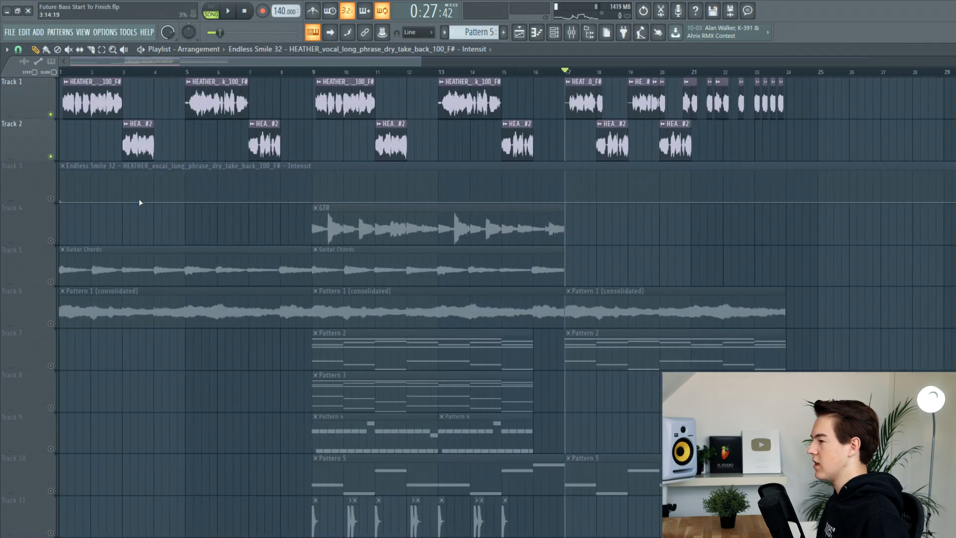
# - Unmute Track 3 and ramp the Endless Smile Intensity automation up from about mid bar 19 to bar 24
pyautogui.scroll(-4, 140, 203)
pyautogui.click(51, 198)
pyautogui.press('space')
pyautogui.scroll(7, 286, 192)
pyautogui.rightClick(325, 202)
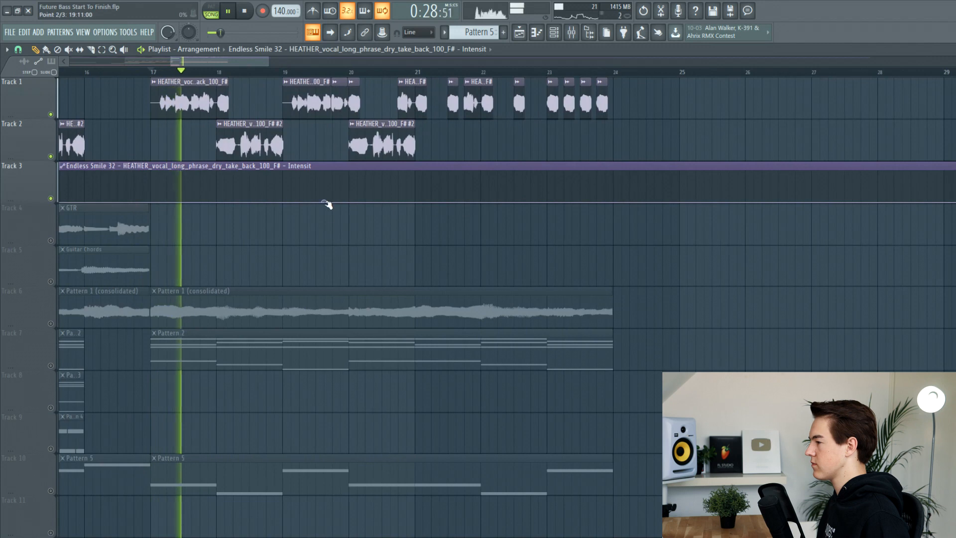
pyautogui.press('space')
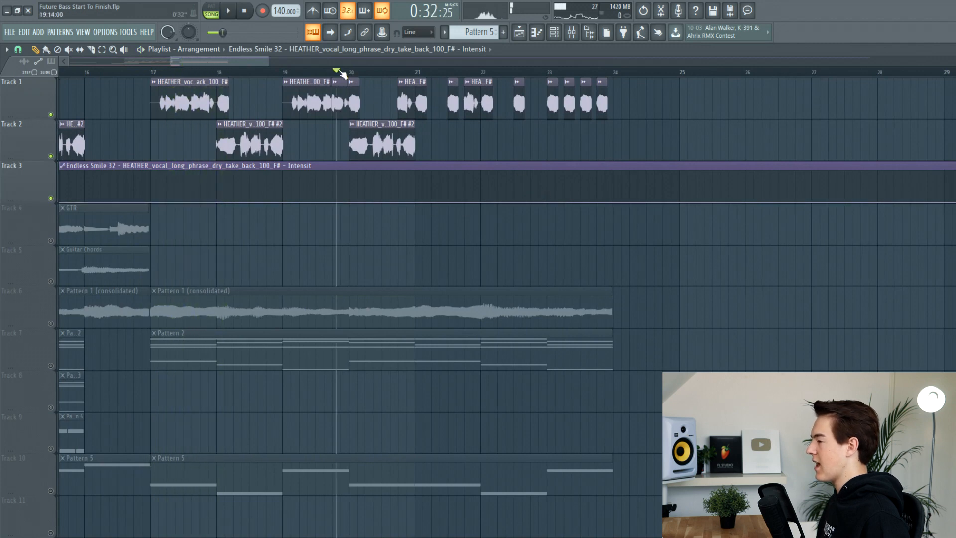
pyautogui.rightClick(609, 172)
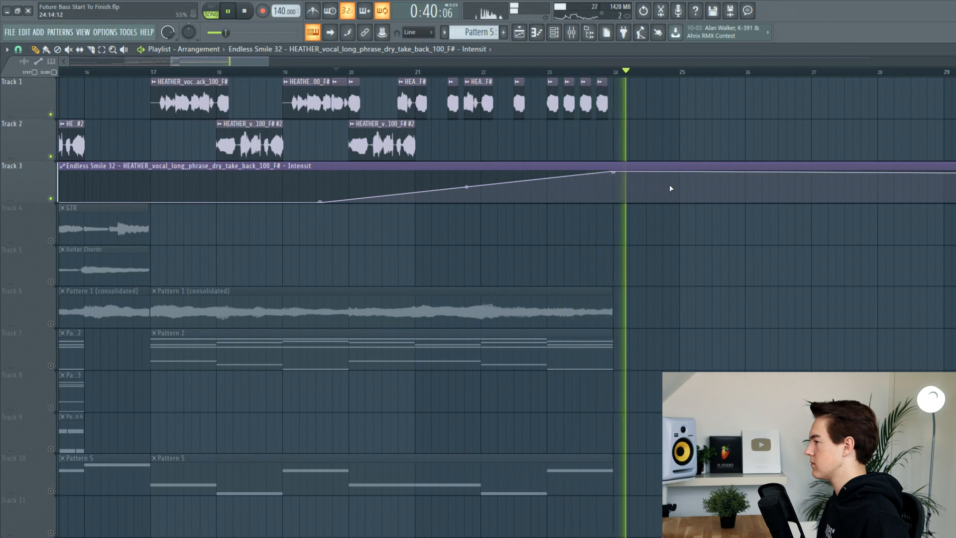
# - Return the Intensity automation to zero by bar 25 with an abrupt partial drop at bar 24, and play the last vocal chop
pyautogui.moveTo(668, 186); pyautogui.dragTo(681, 208)
pyautogui.press('space')
pyautogui.click(589, 72)
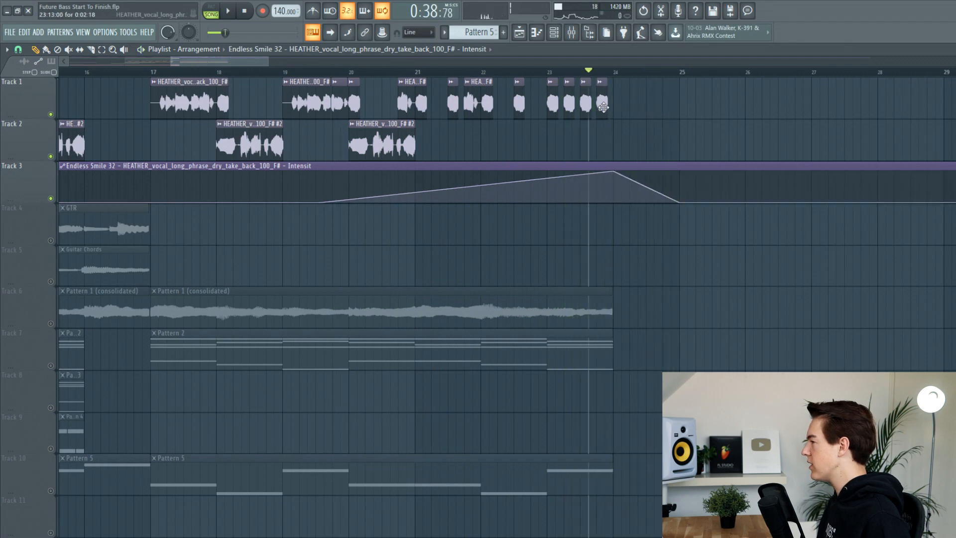
pyautogui.scroll(4, 613, 187)
pyautogui.moveTo(620, 188); pyautogui.dragTo(619, 184)
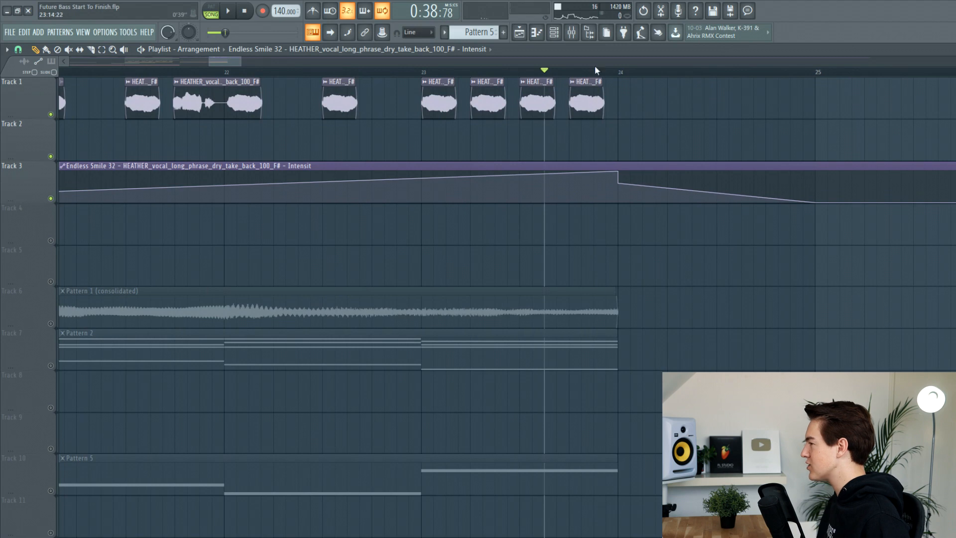
pyautogui.click(582, 72)
pyautogui.press('space')
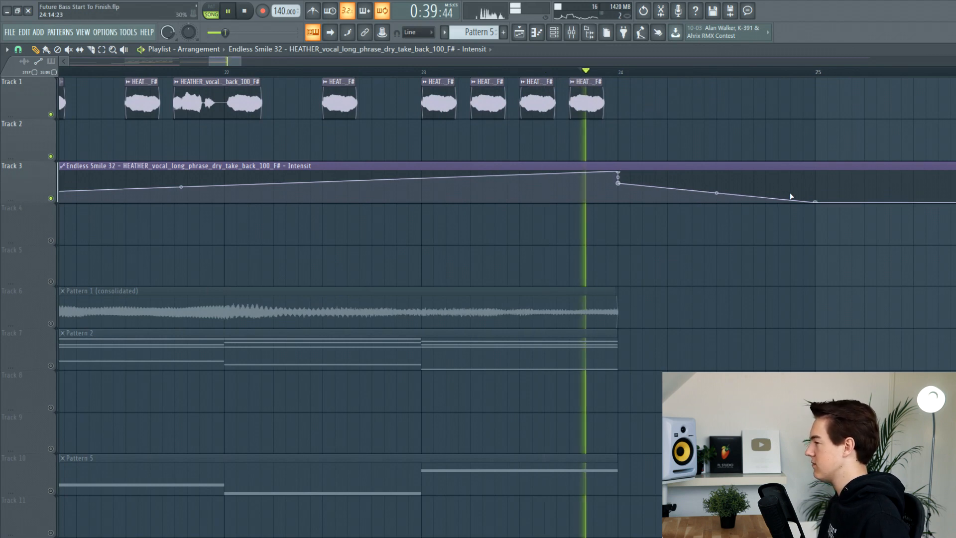
pyautogui.press('space')
# - Load Fruity Parametric EQ 2 into slot 6 of the first vocal's mixer insert and apply the 20Hz + 18kHz cut preset
pyautogui.scroll(-4, 403, 78)
pyautogui.click(579, 34)
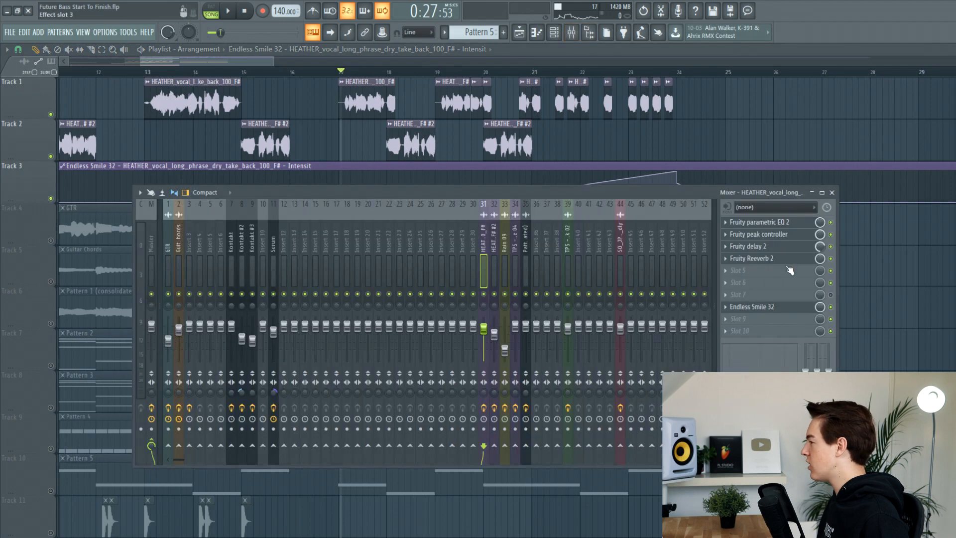
pyautogui.click(758, 285)
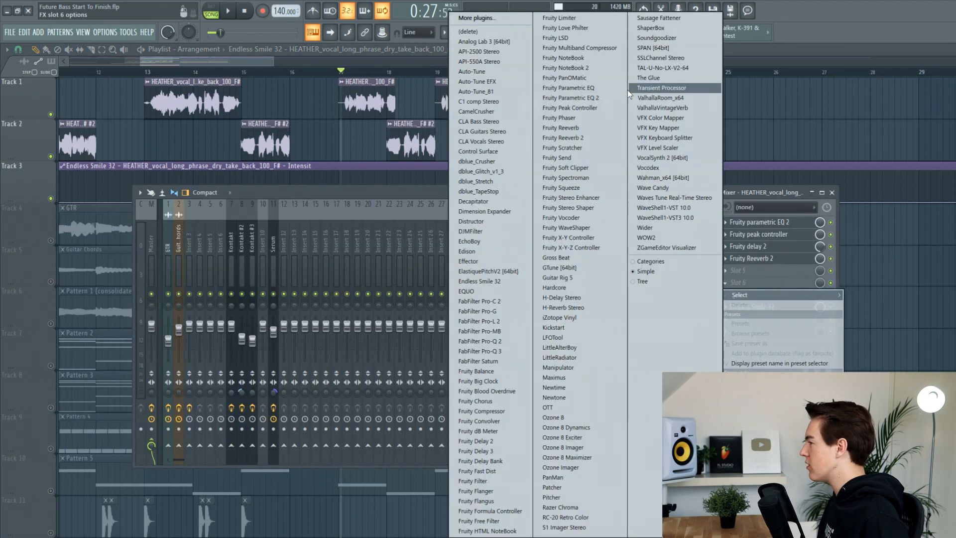
pyautogui.click(566, 100)
pyautogui.click(368, 142)
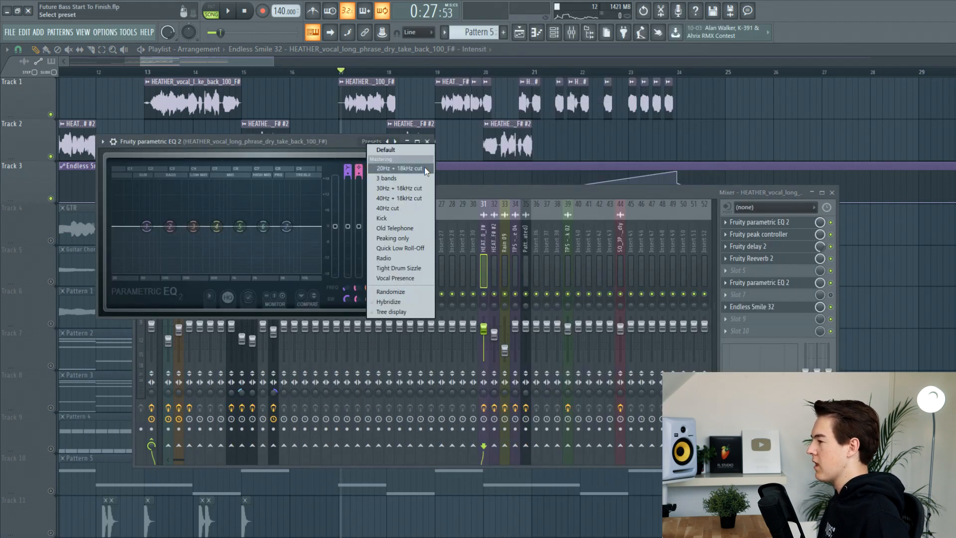
pyautogui.click(400, 168)
pyautogui.click(372, 142)
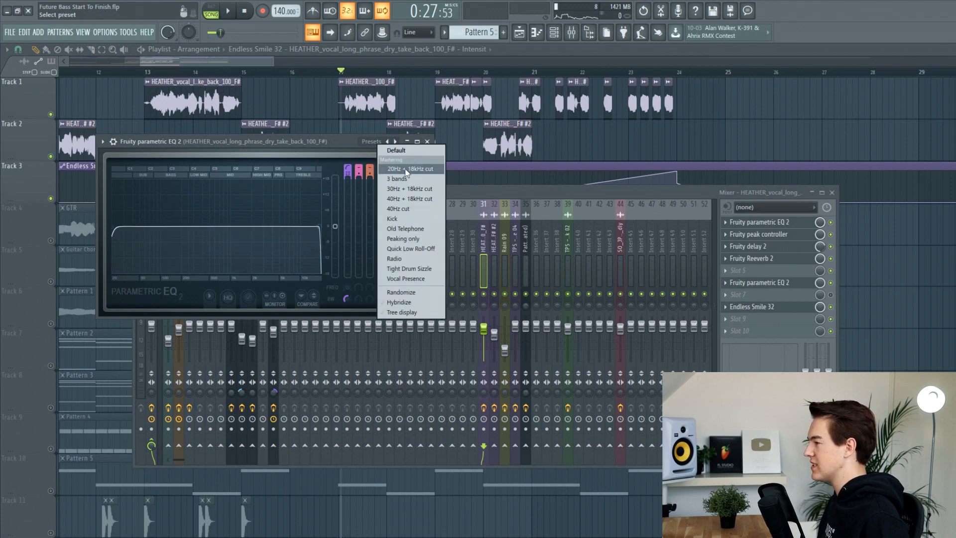
pyautogui.click(395, 169)
# - Create an automation clip for the vocal EQ's Band 7 frequency and unmute its Track 19
pyautogui.rightClick(415, 289)
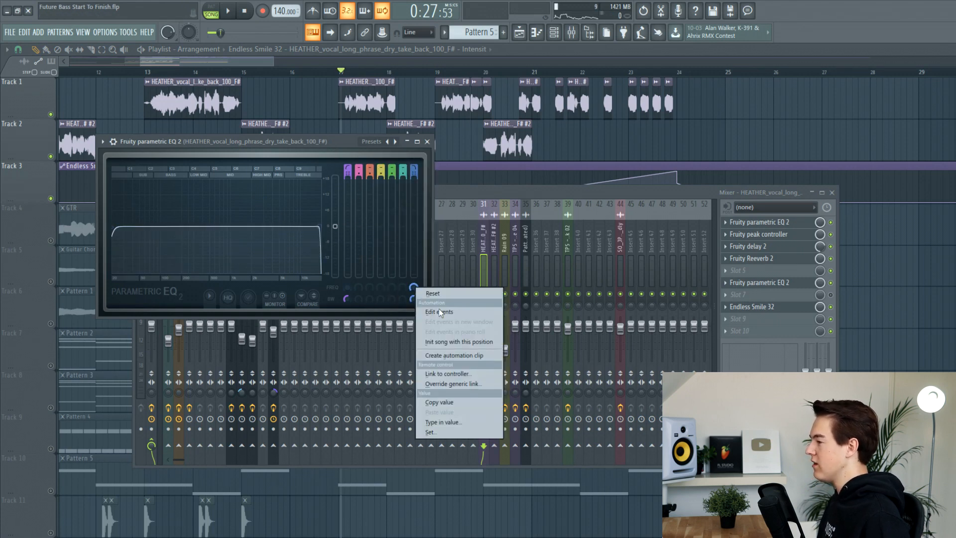
pyautogui.click(414, 288)
pyautogui.rightClick(416, 289)
pyautogui.click(450, 353)
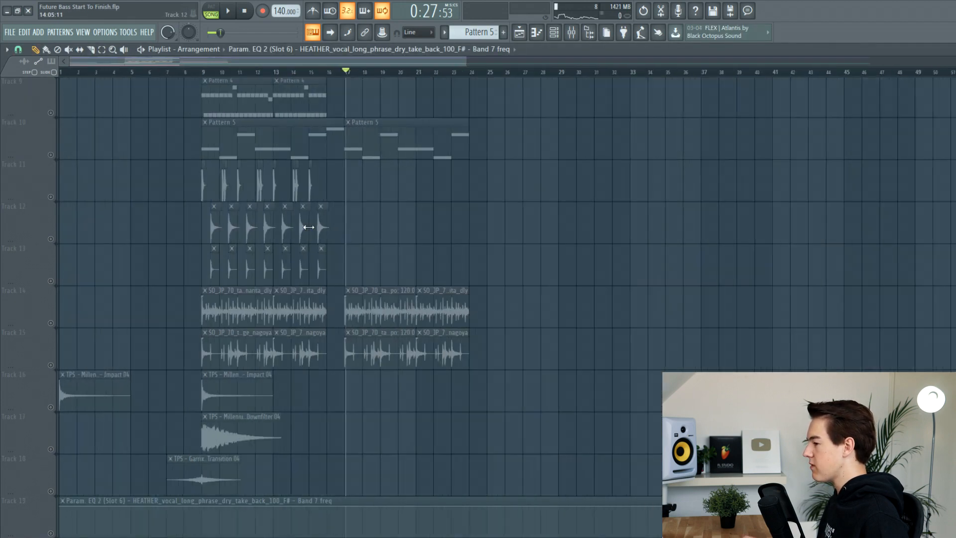
pyautogui.scroll(-5, 309, 227)
pyautogui.scroll(-4, 188, 382)
pyautogui.click(51, 365)
pyautogui.scroll(8, 102, 354)
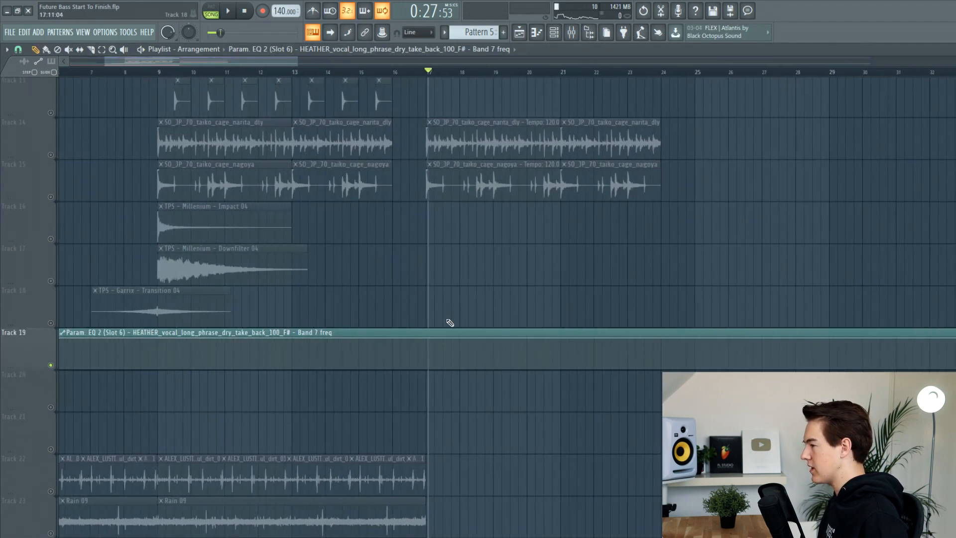
# - Shape the vocal's Band 7 frequency automation to fall in a curve from about mid bar 20 to bar 24 and return to full by bar 25
pyautogui.press('space')
pyautogui.scroll(6, 560, 349)
pyautogui.scroll(-3, 564, 329)
pyautogui.rightClick(541, 338)
pyautogui.rightClick(715, 351)
pyautogui.moveTo(716, 351); pyautogui.dragTo(726, 353)
pyautogui.click(567, 72)
pyautogui.moveTo(634, 345); pyautogui.dragTo(634, 340)
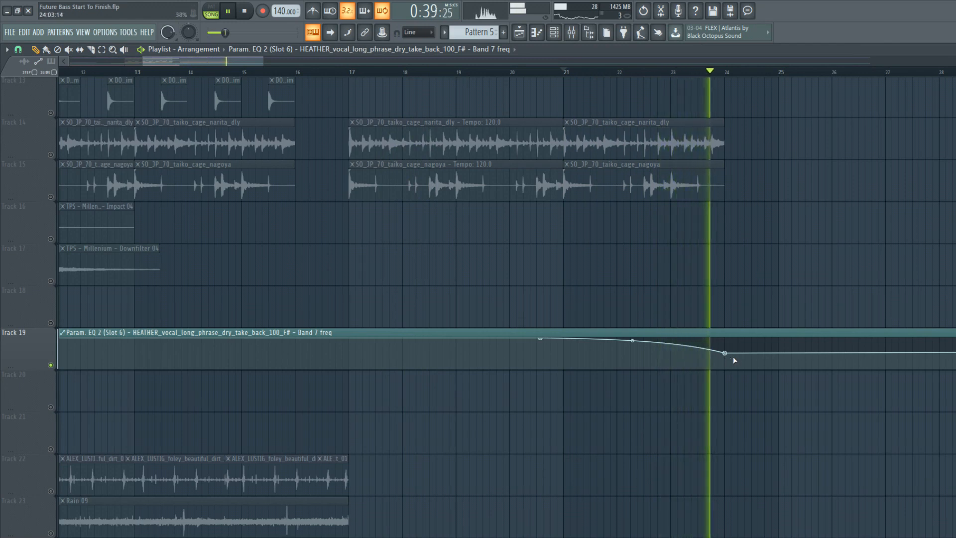
pyautogui.moveTo(774, 352); pyautogui.dragTo(777, 333)
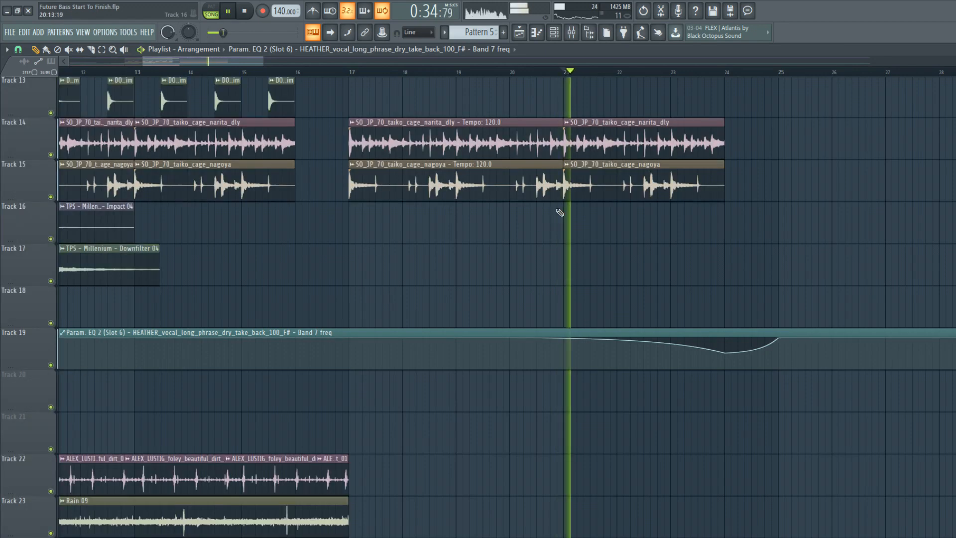
pyautogui.scroll(-2, 573, 214)
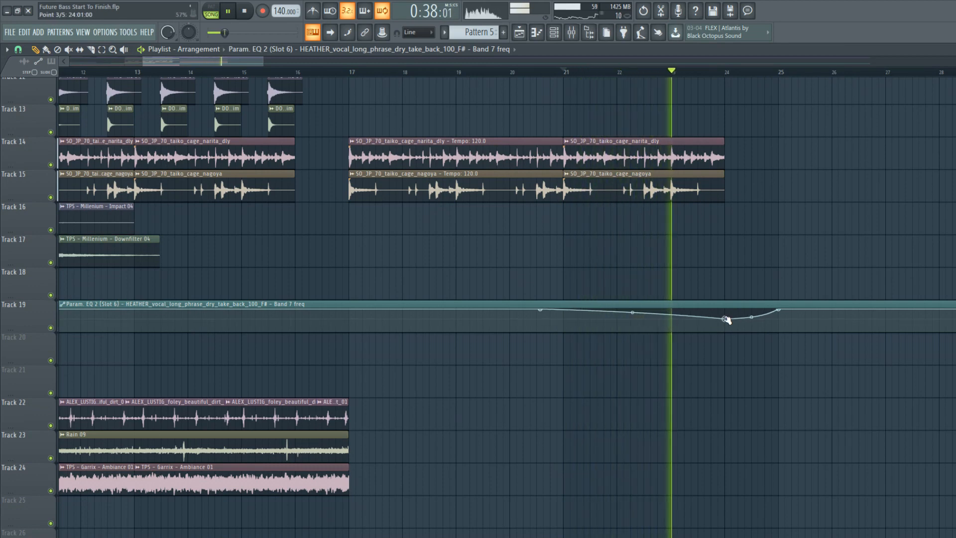
# - Load Fruity Parametric EQ 2 into slot 6 of the Kontakt #3 mixer insert and apply the 20Hz + 18kHz cut preset
pyautogui.scroll(4, 745, 301)
pyautogui.scroll(-4, 718, 269)
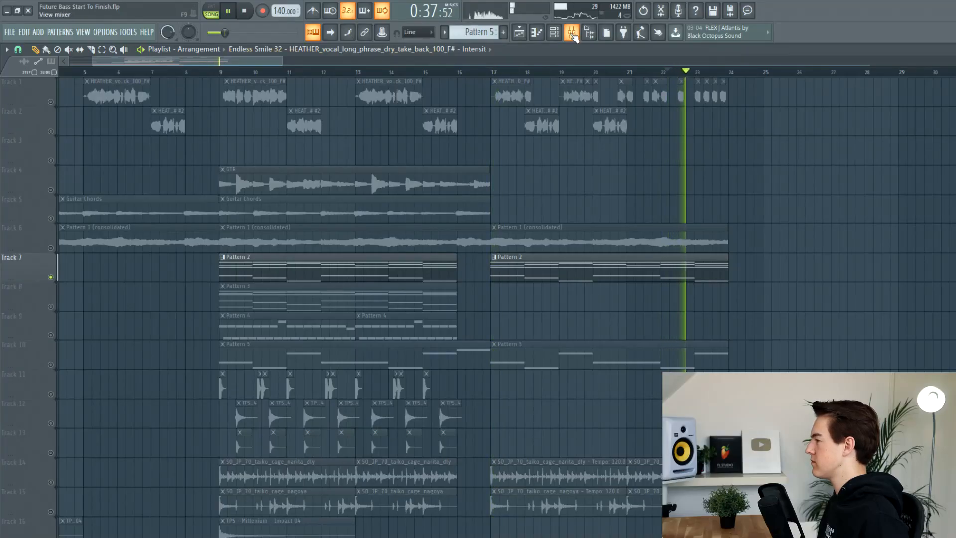
pyautogui.click(572, 34)
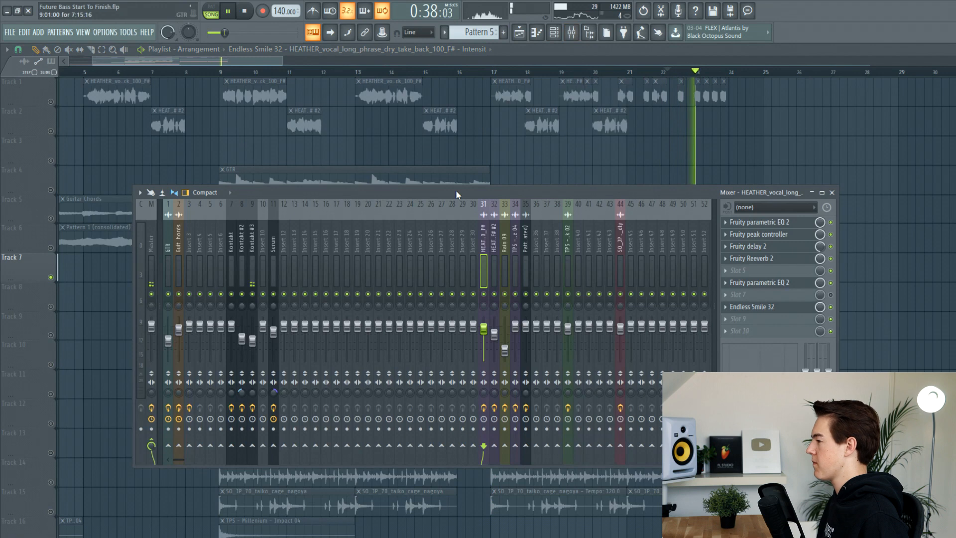
pyautogui.click(254, 249)
pyautogui.click(749, 282)
pyautogui.moveTo(747, 295)
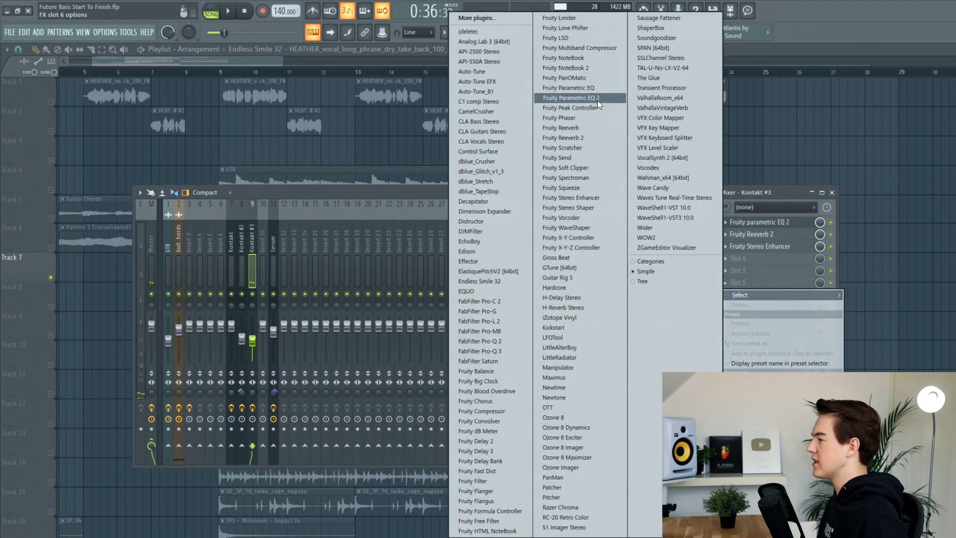
pyautogui.click(571, 98)
pyautogui.click(300, 120)
pyautogui.click(311, 144)
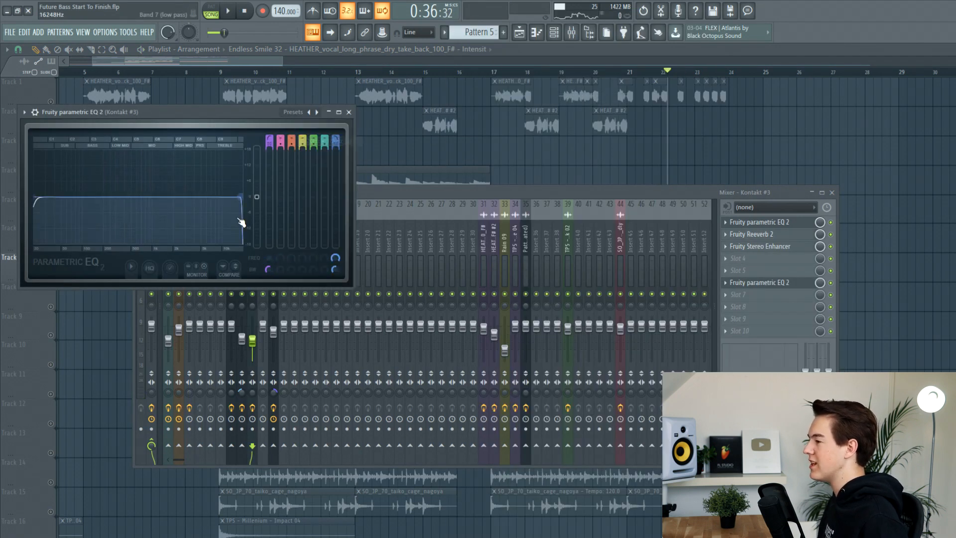
# - Create an automation clip for the Kontakt #3 EQ's Band 7 frequency and unmute its Track 3
pyautogui.rightClick(333, 264)
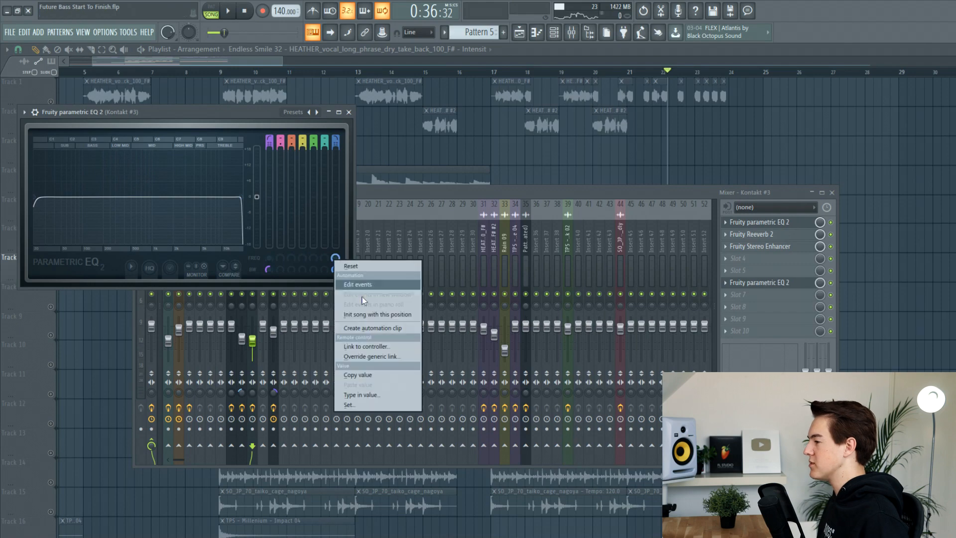
pyautogui.click(375, 328)
pyautogui.press('F5')
pyautogui.scroll(-3, 191, 153)
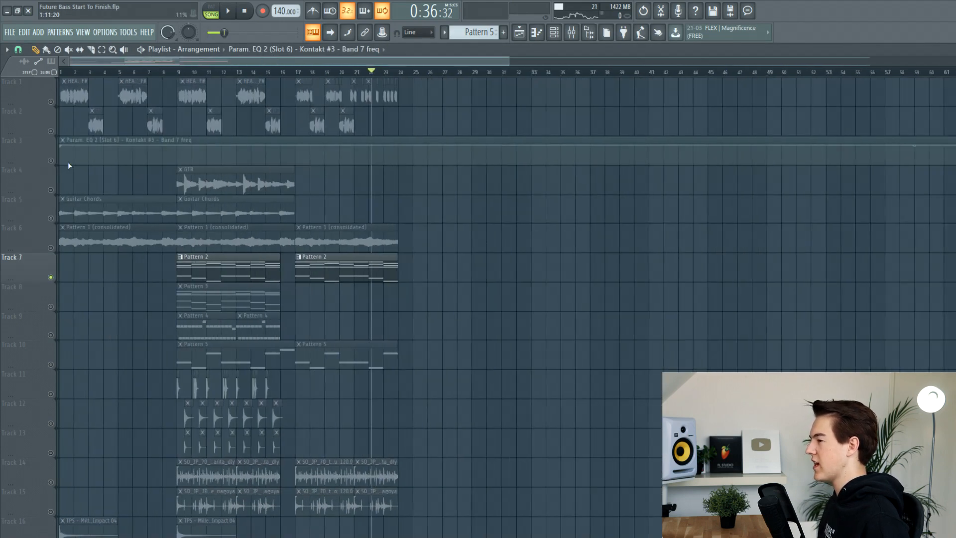
pyautogui.click(51, 160)
# - Lower the Kontakt #3 Band 7 frequency automation from about mid bar 20 to about 67% at bar 24, and raise it back by bar 25
pyautogui.scroll(4, 281, 164)
pyautogui.scroll(3, 495, 106)
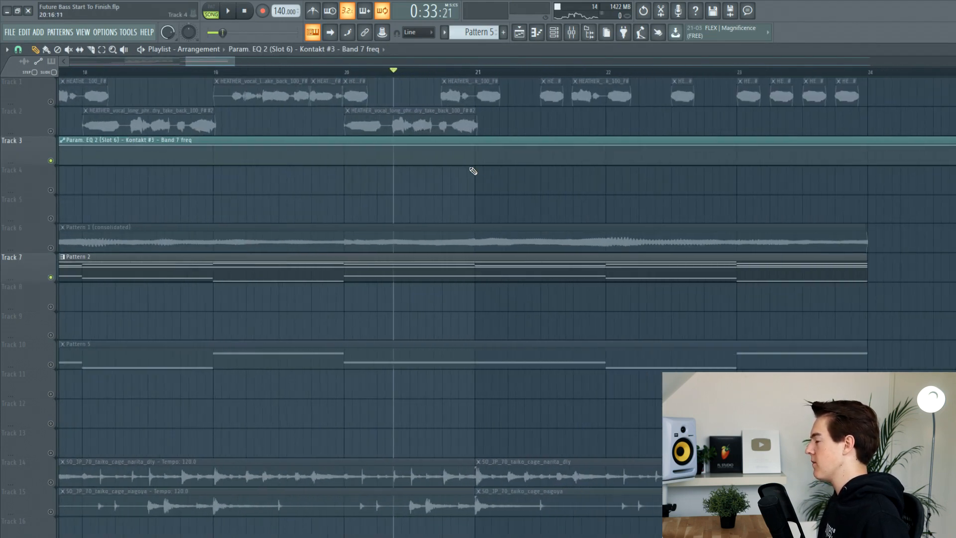
pyautogui.scroll(-2, 411, 147)
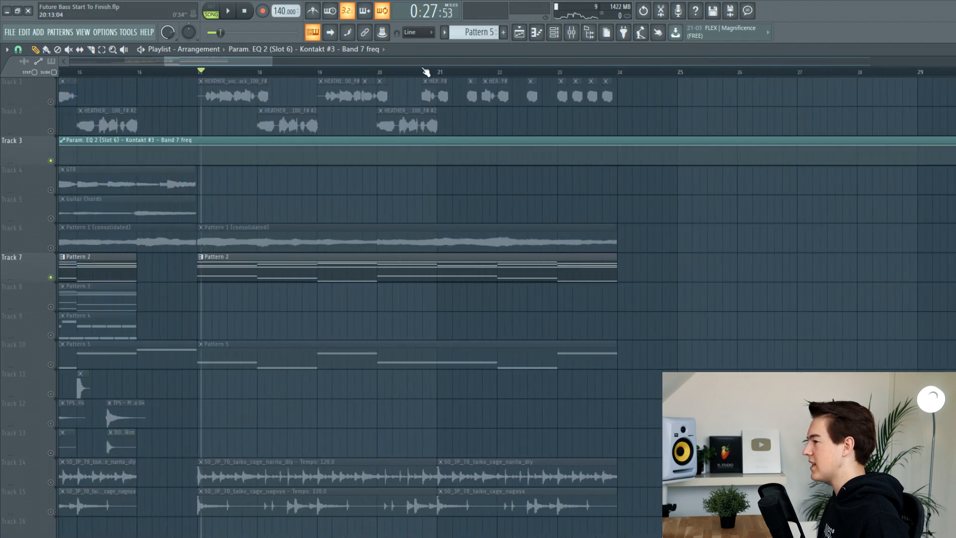
pyautogui.rightClick(415, 151)
pyautogui.rightClick(606, 154)
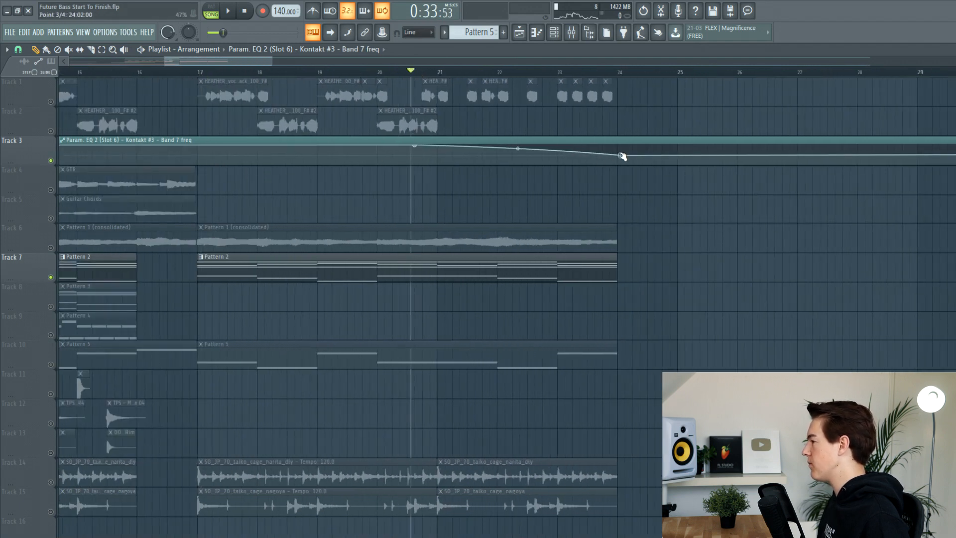
pyautogui.moveTo(618, 156); pyautogui.dragTo(679, 144)
pyautogui.press('space')
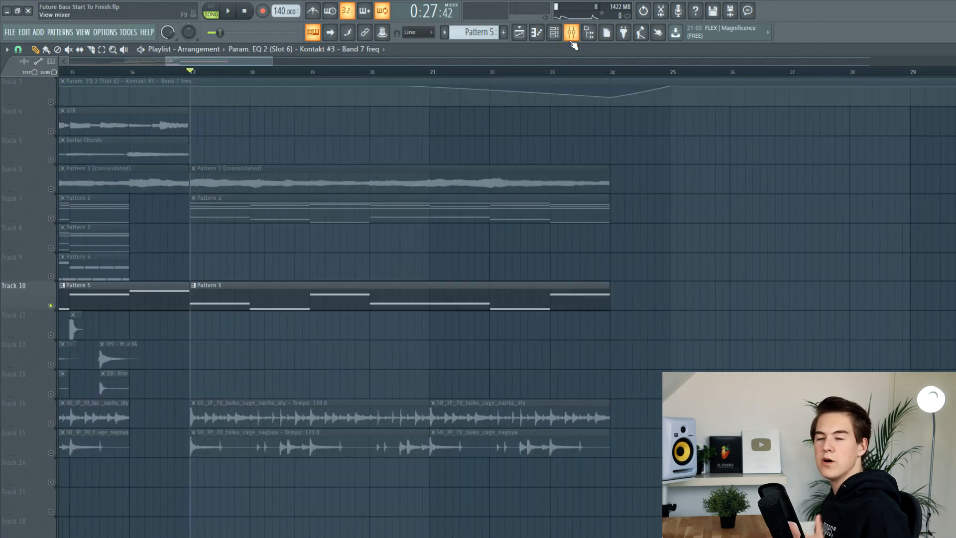
# - Open the Fruity Parametric EQ 2 on the Serum insert, create an automation clip for its Band 1 frequency and unmute Track 19
pyautogui.click(572, 41)
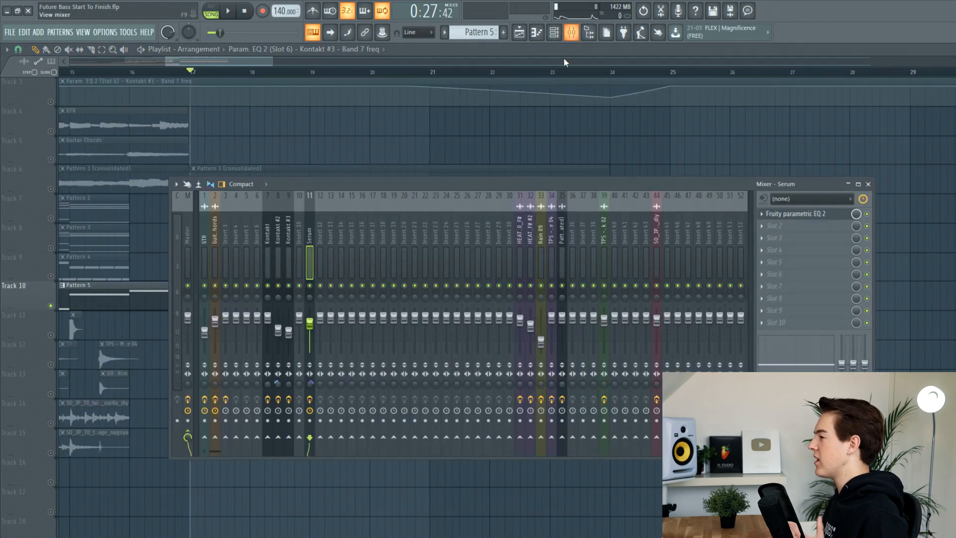
pyautogui.click(807, 216)
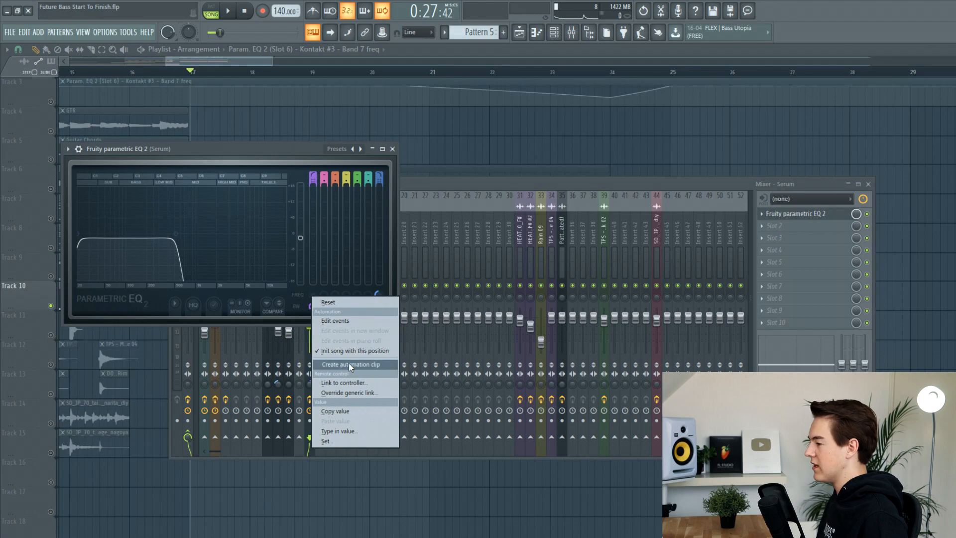
pyautogui.click(350, 364)
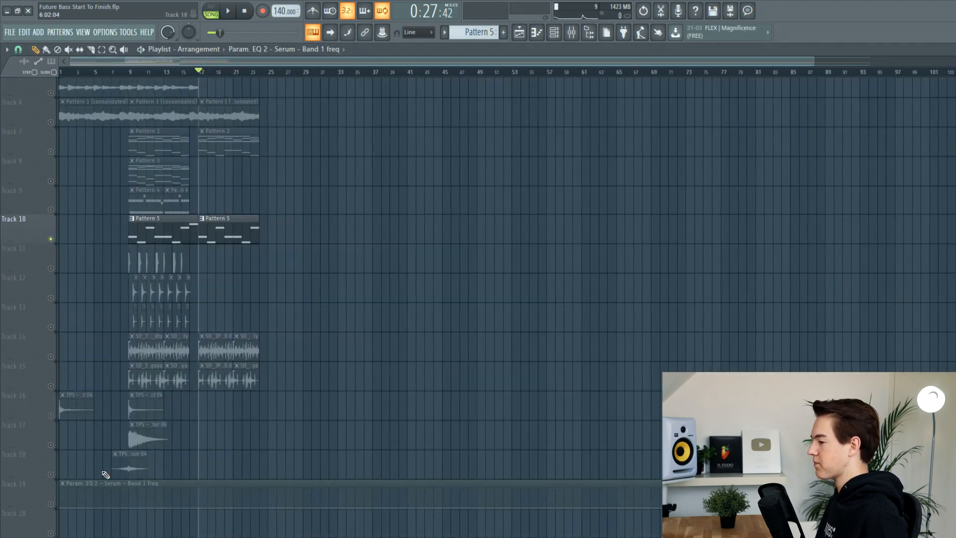
pyautogui.click(51, 504)
pyautogui.scroll(-3, 167, 453)
# - Raise the Serum Band 1 frequency automation from late bar 19 to about 61% at bar 24, and bring it back to zero by bar 25
pyautogui.scroll(4, 224, 299)
pyautogui.click(249, 71)
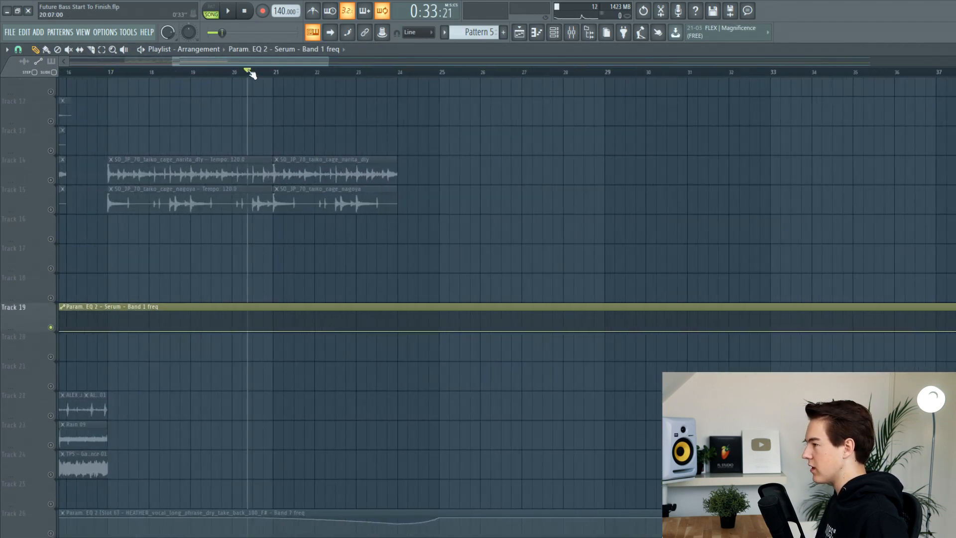
pyautogui.click(397, 313)
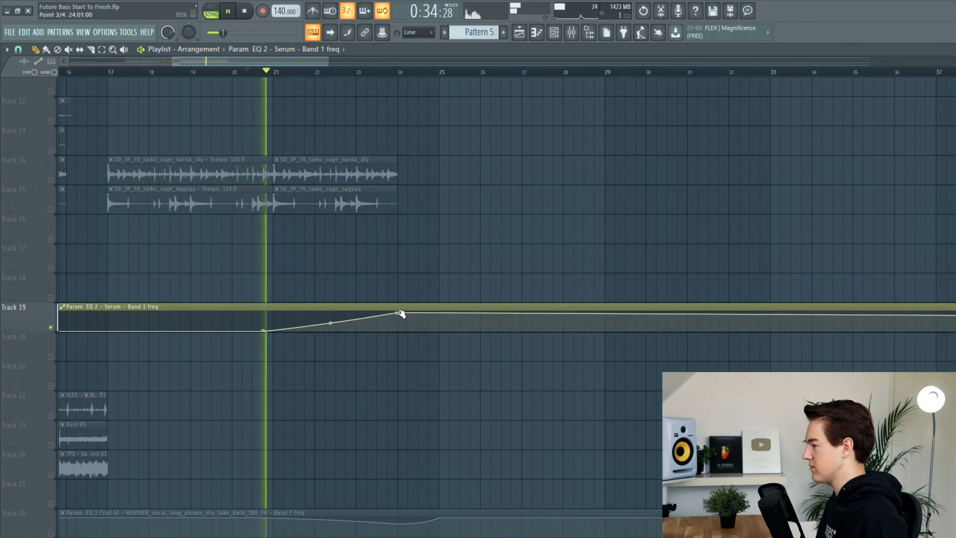
pyautogui.moveTo(263, 331); pyautogui.dragTo(222, 331)
pyautogui.moveTo(398, 313); pyautogui.dragTo(399, 320)
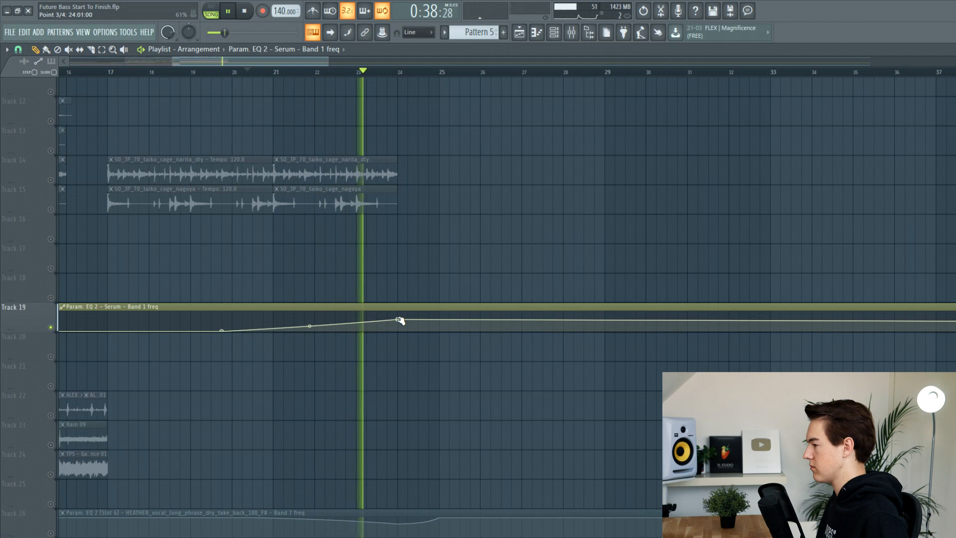
pyautogui.click(441, 331)
# - Play the Serum bass from bar 21 with its filter automation, and bring all the other tracks back in
pyautogui.press('space')
pyautogui.click(275, 73)
pyautogui.press('space')
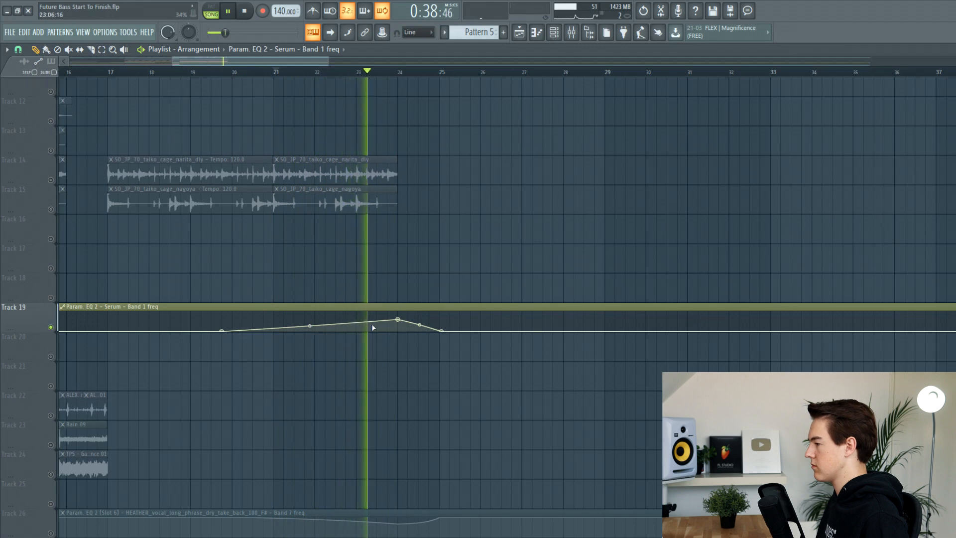
pyautogui.press('space')
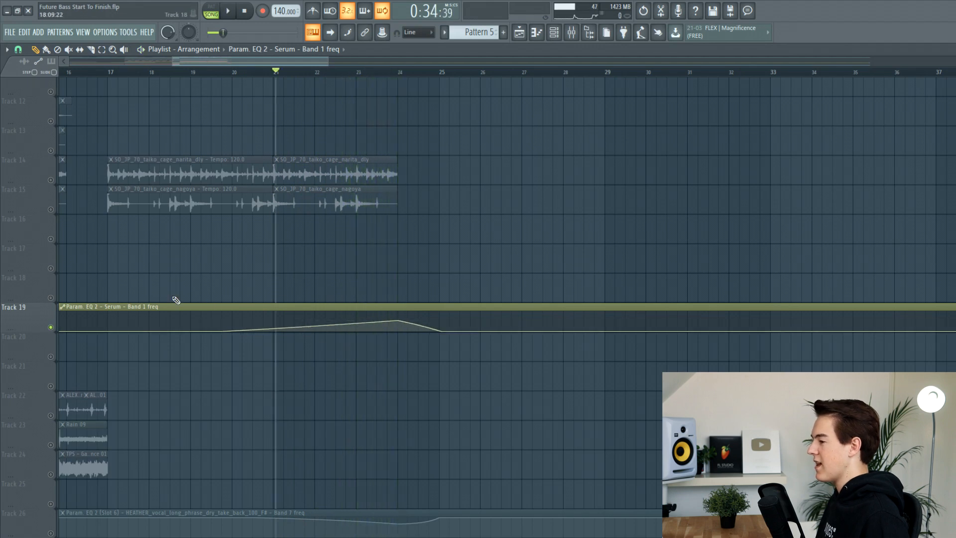
pyautogui.rightClick(51, 328)
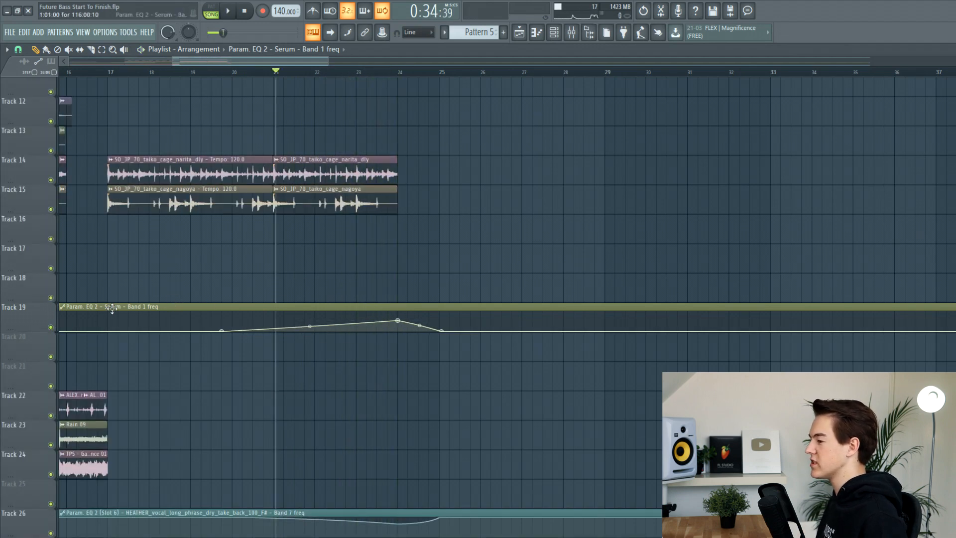
# - Place the Millenium Fill 06 drum fill on Track 11 at bar 17 and solo that track
pyautogui.scroll(5, 249, 234)
pyautogui.scroll(-2, 283, 158)
pyautogui.press('space')
pyautogui.moveTo(304, 125); pyautogui.dragTo(294, 470)
pyautogui.scroll(-4, 320, 399)
pyautogui.moveTo(391, 346); pyautogui.dragTo(384, 292)
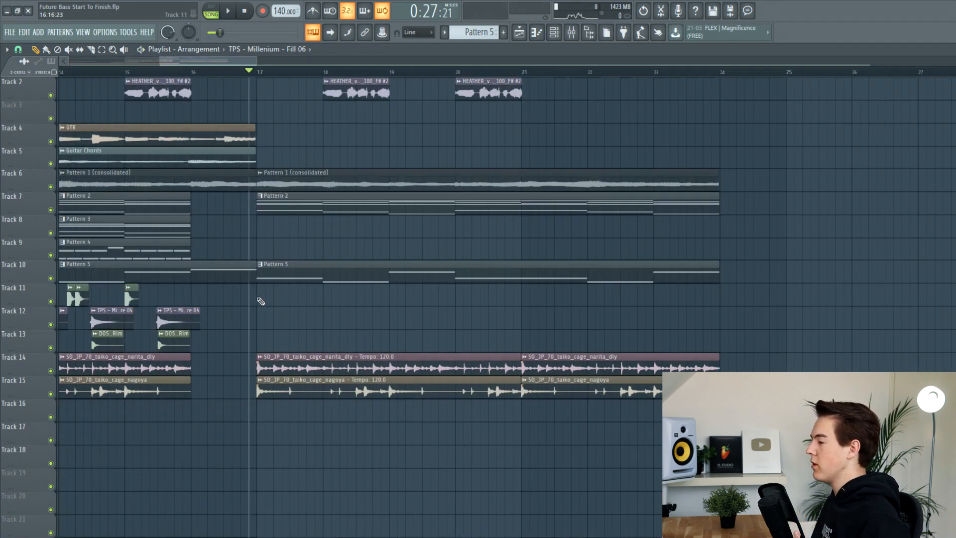
pyautogui.click(260, 301)
pyautogui.keyDown('ctrl'); pyautogui.click(51, 301); pyautogui.keyUp('ctrl')
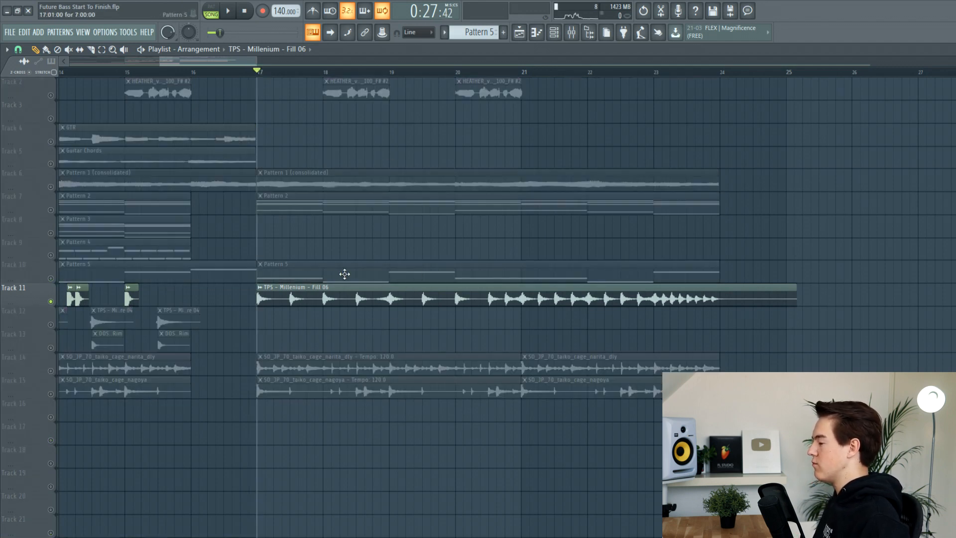
# - Play the soloed Fill 06 clip and open its channel settings, undoing the removal of the Pattern 1 clip
pyautogui.press('space')
pyautogui.doubleClick(332, 290)
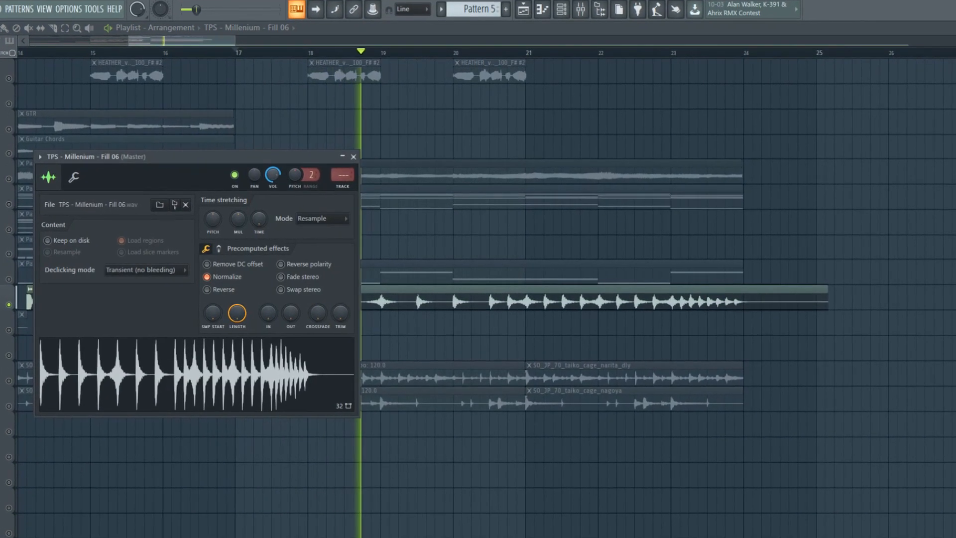
pyautogui.rightClick(503, 165)
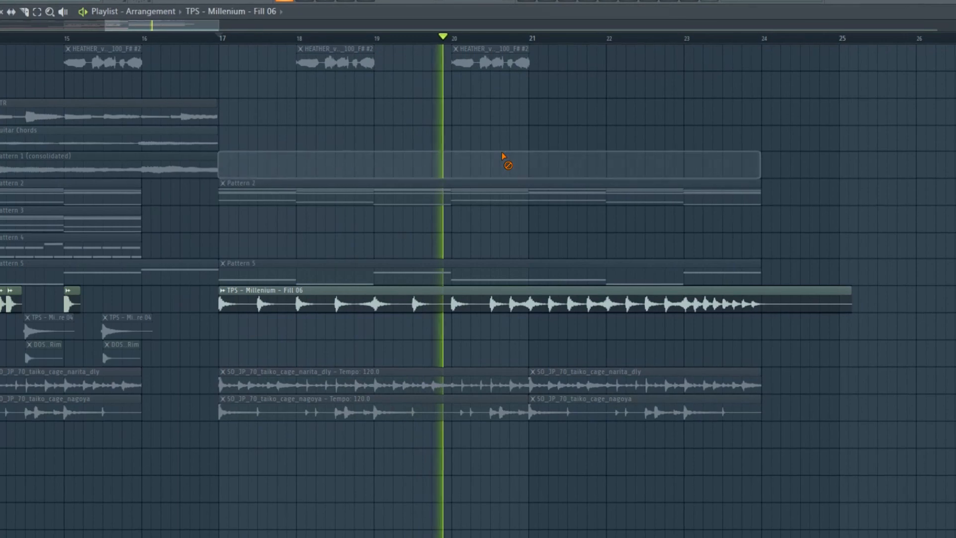
pyautogui.hotkey('ctrl', 'z')
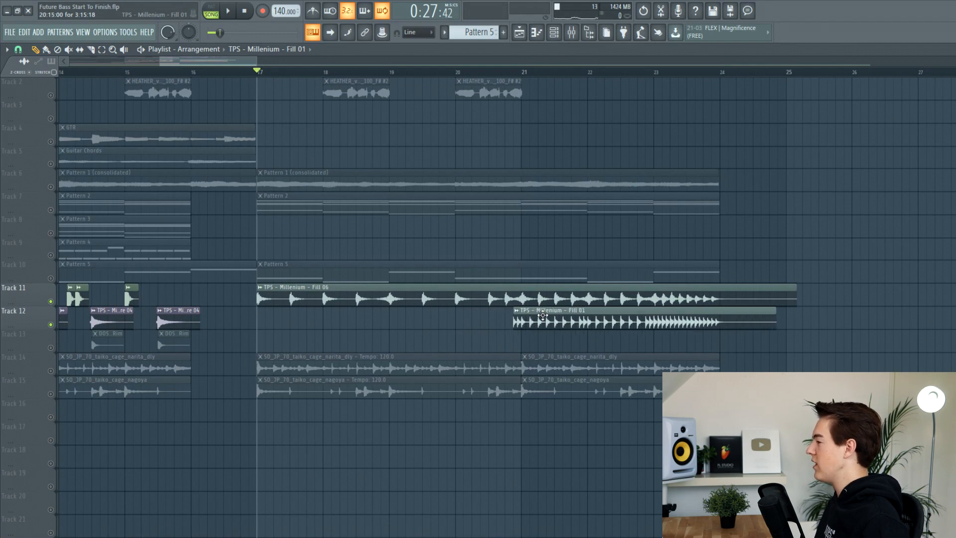
# - Solo the Fill 01 clip on Track 12, play it together with Track 11, and bring all other tracks back in
pyautogui.rightClick(51, 324)
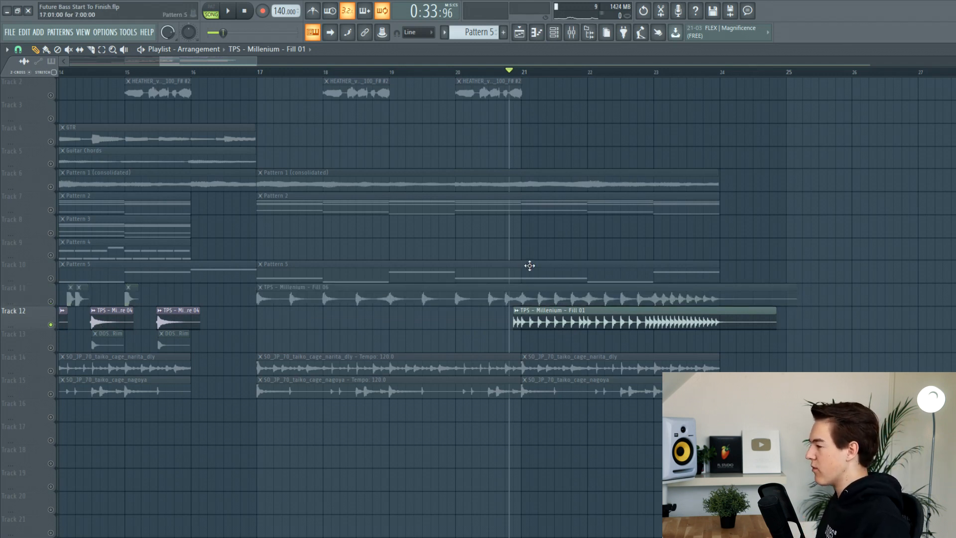
pyautogui.click(51, 301)
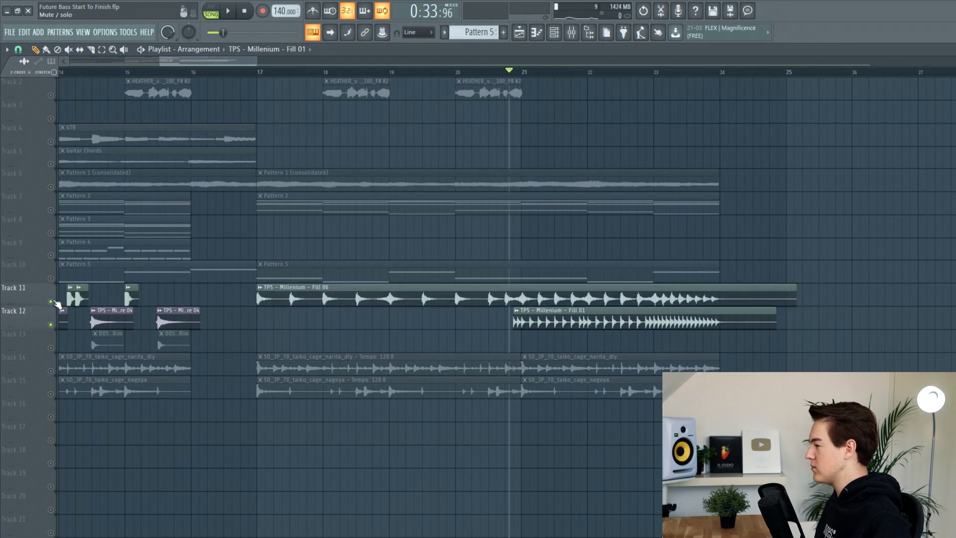
pyautogui.press('space')
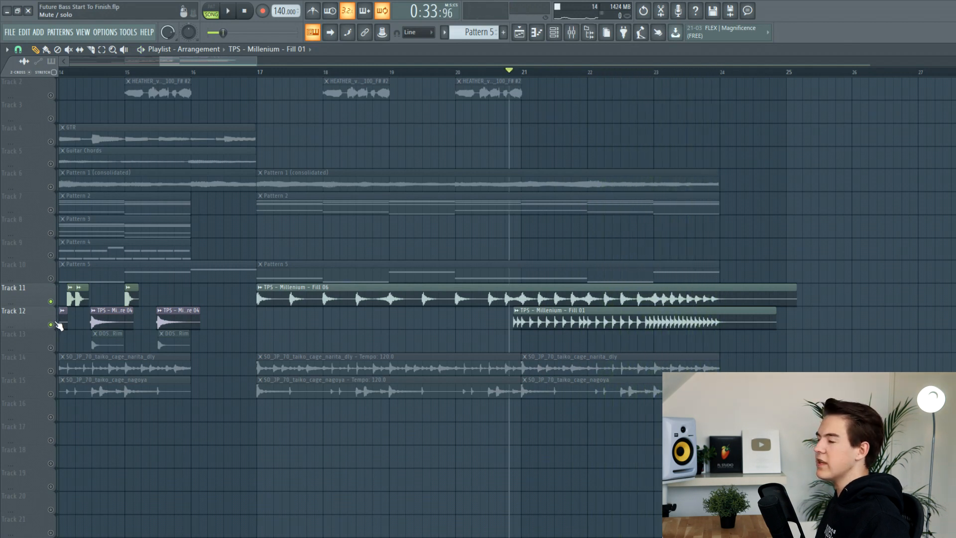
pyautogui.keyDown('ctrl'); pyautogui.click(57, 324); pyautogui.keyUp('ctrl')
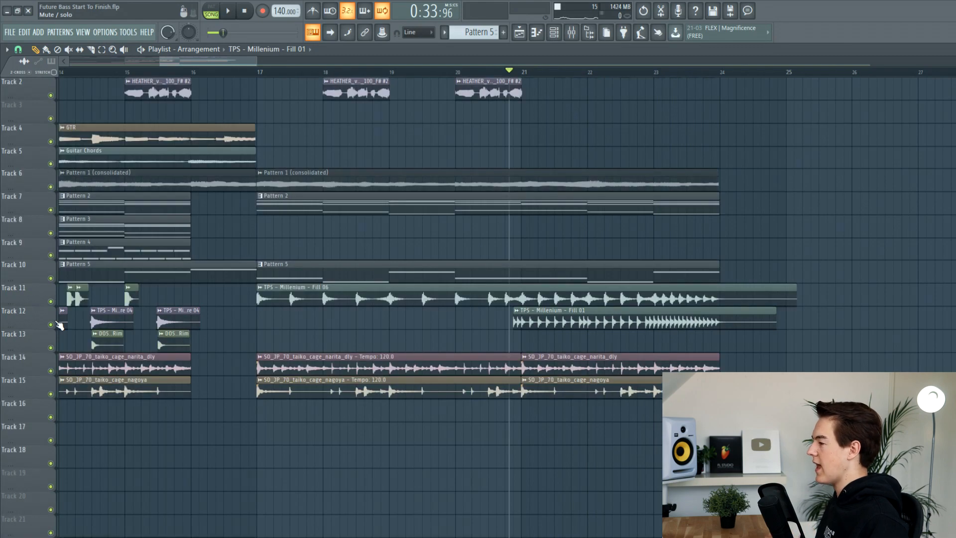
# - Play the full build-up from mid bar 20 and open the channel settings of the Fill 01 clip
pyautogui.scroll(1, 343, 97)
pyautogui.click(489, 72)
pyautogui.press('space')
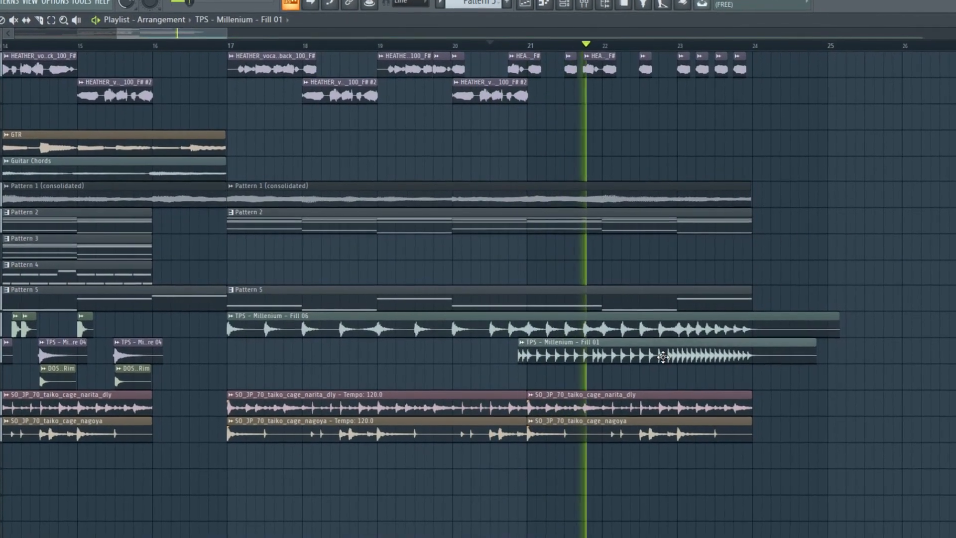
pyautogui.doubleClick(648, 349)
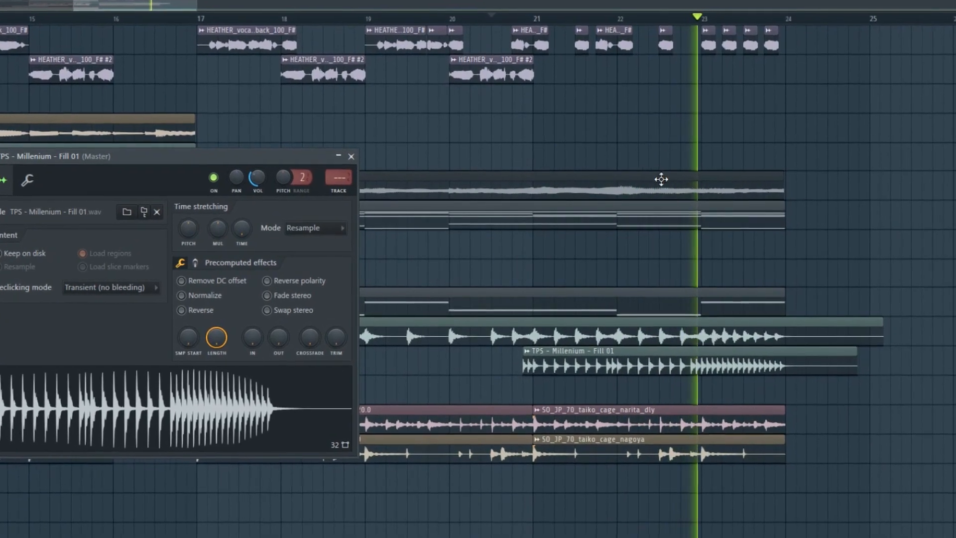
pyautogui.press('Escape')
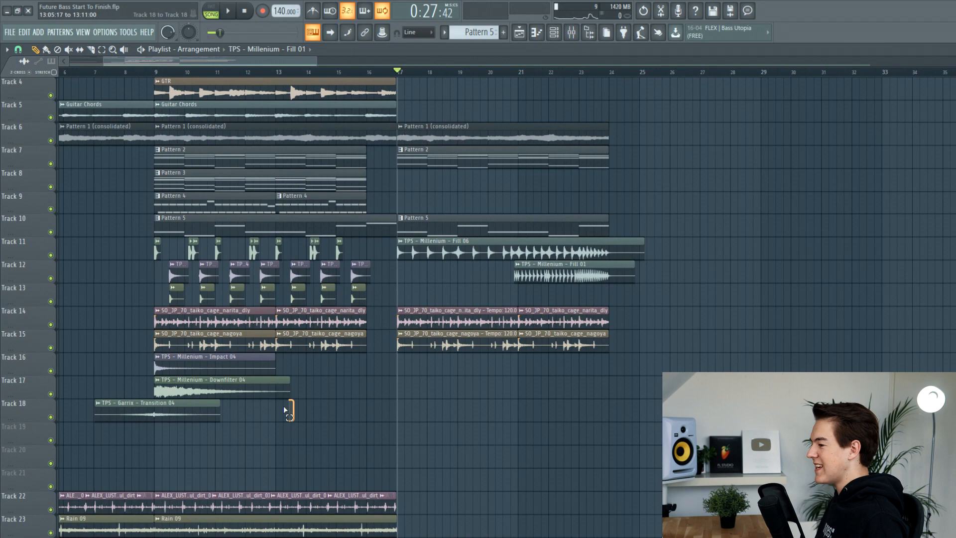
# - Copy the Impact 04, Downfilter 04 and Transition 04 clips from around bar 9 so the impact lands at bar 17
pyautogui.moveTo(285, 409); pyautogui.dragTo(441, 371)
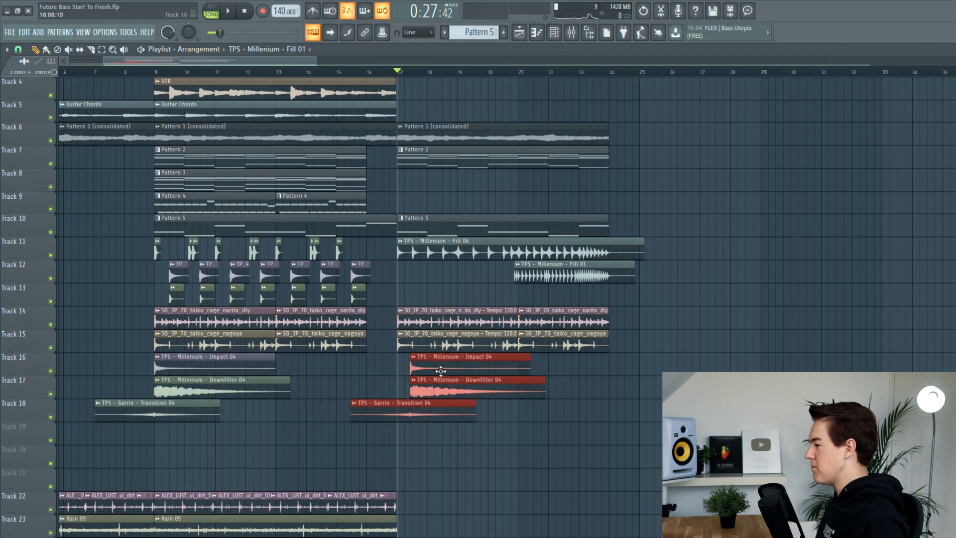
pyautogui.scroll(4, 422, 396)
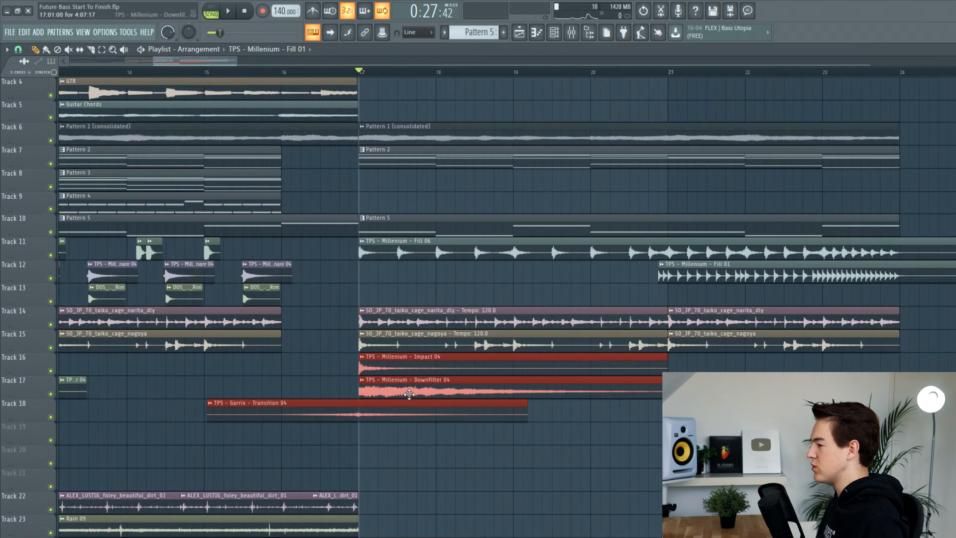
pyautogui.scroll(-5, 409, 395)
pyautogui.scroll(5, 416, 244)
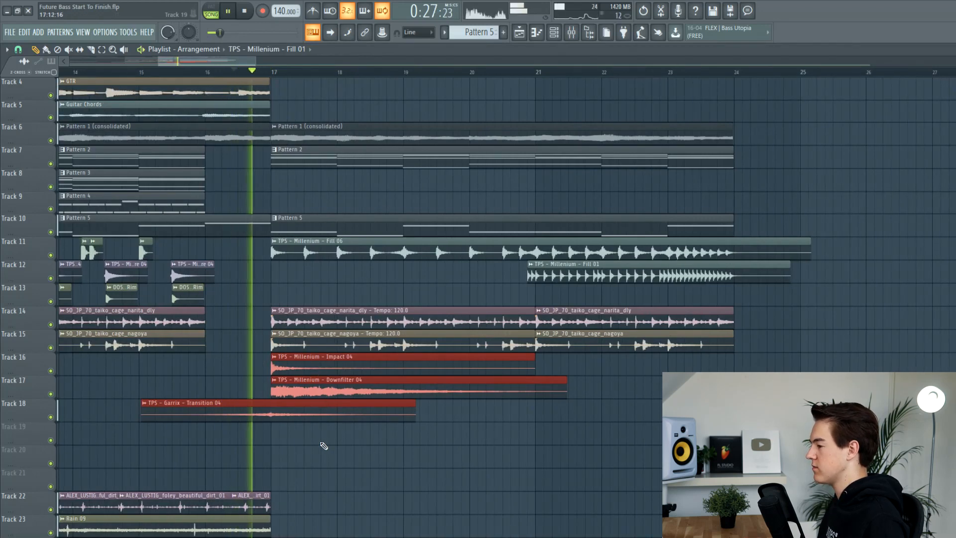
# - Set the Fill 06 sample's volume to 62% and play the build-up through bars 17 to 24
pyautogui.scroll(3, 330, 439)
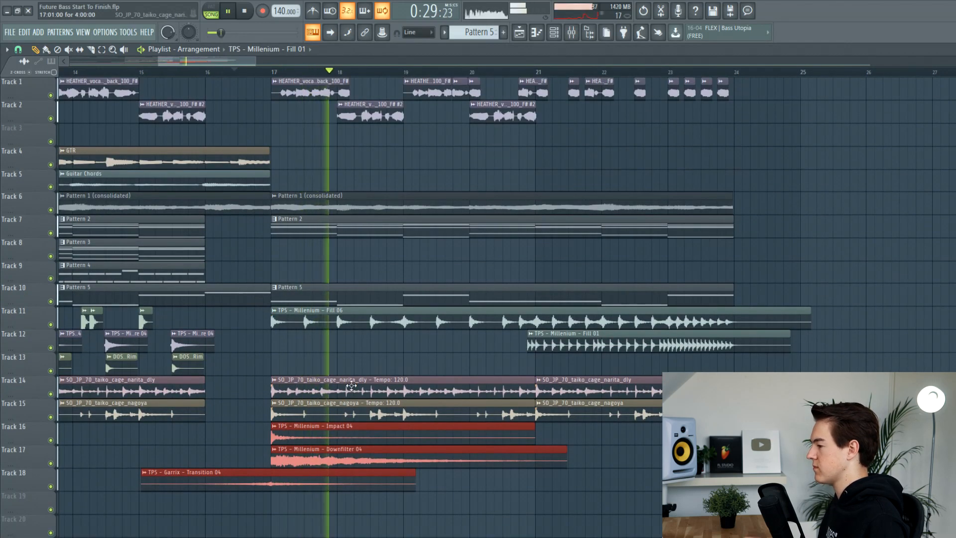
pyautogui.doubleClick(378, 321)
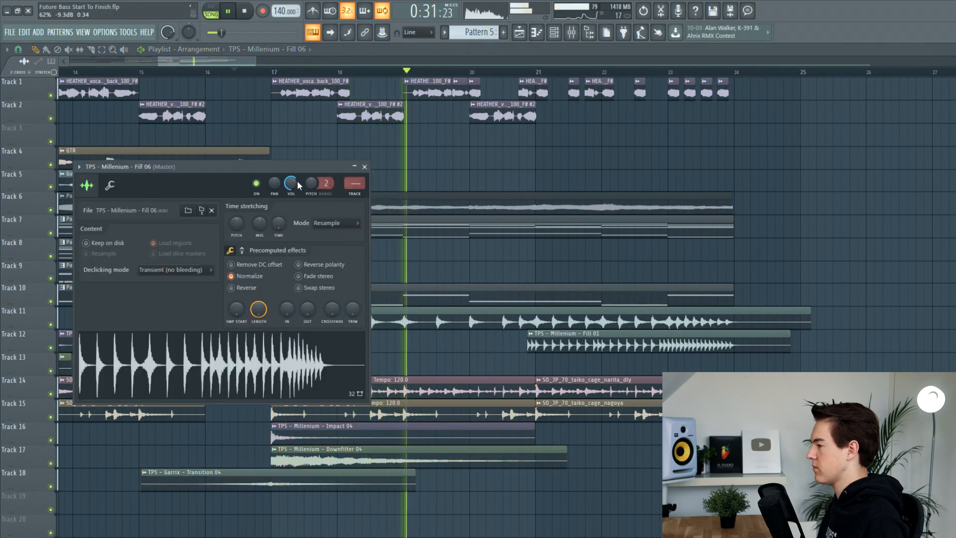
pyautogui.press('Escape')
pyautogui.scroll(-2, 448, 316)
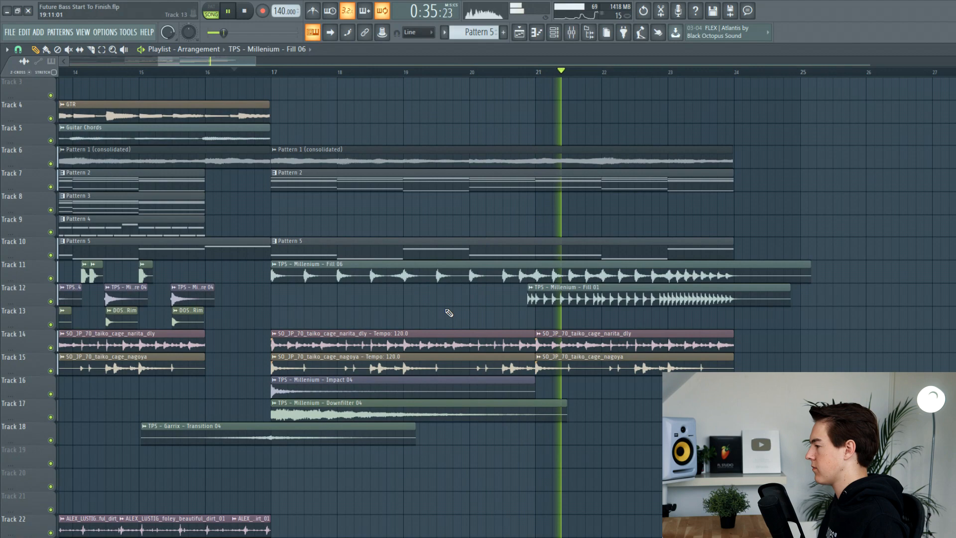
pyautogui.scroll(-2, 446, 305)
pyautogui.scroll(2, 444, 306)
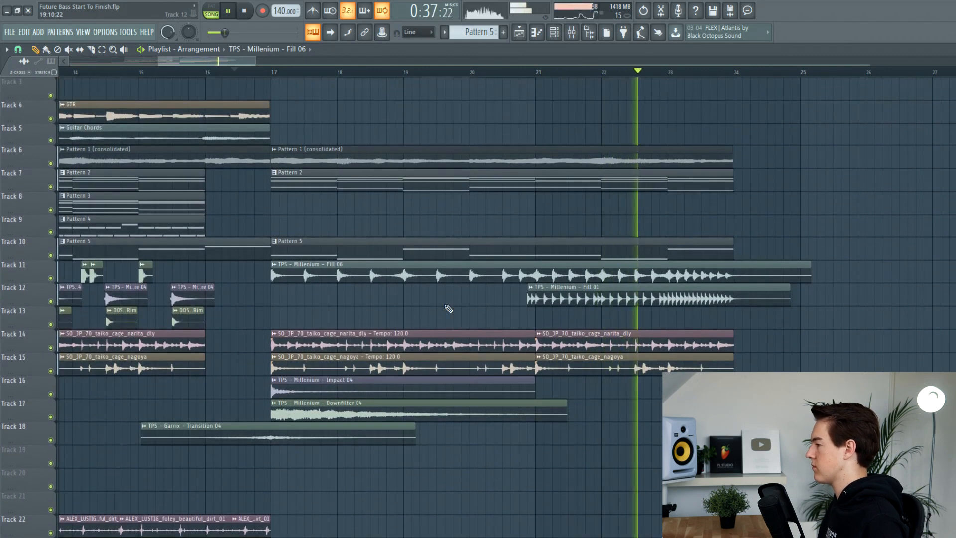
pyautogui.scroll(-3, 445, 305)
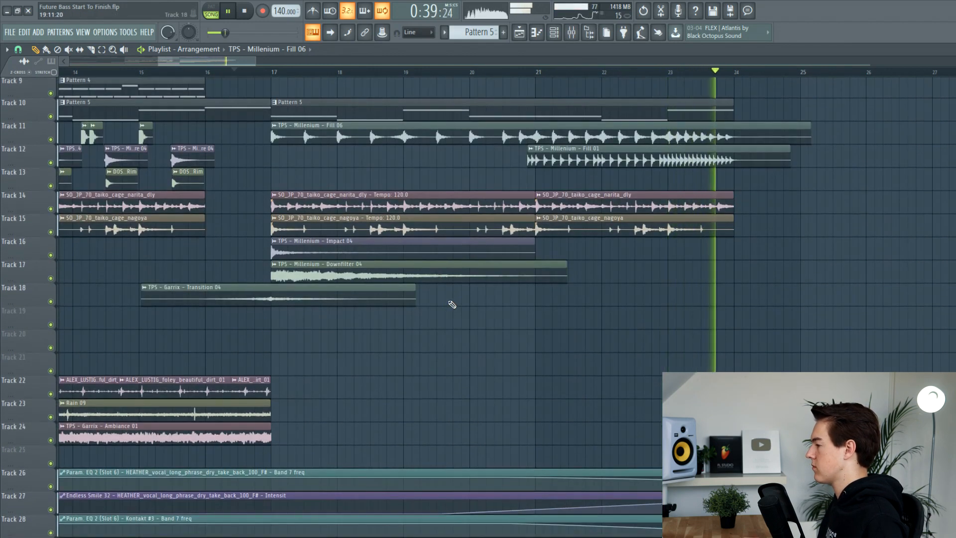
# - Copy the eight bars of foley, rain and ambiance clips on Tracks 22 to 24 to bar 17
pyautogui.scroll(4, 467, 298)
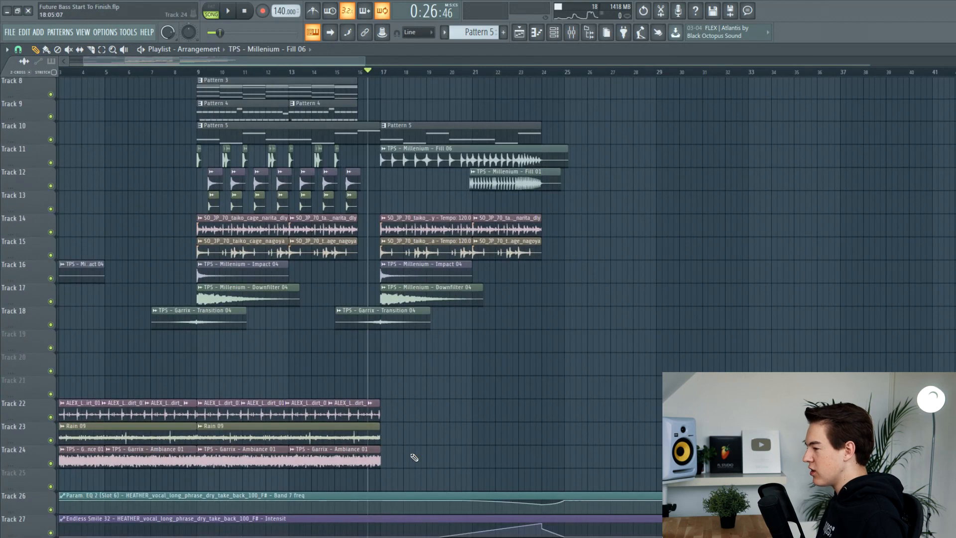
pyautogui.moveTo(413, 467); pyautogui.dragTo(399, 417)
pyautogui.scroll(3, 399, 417)
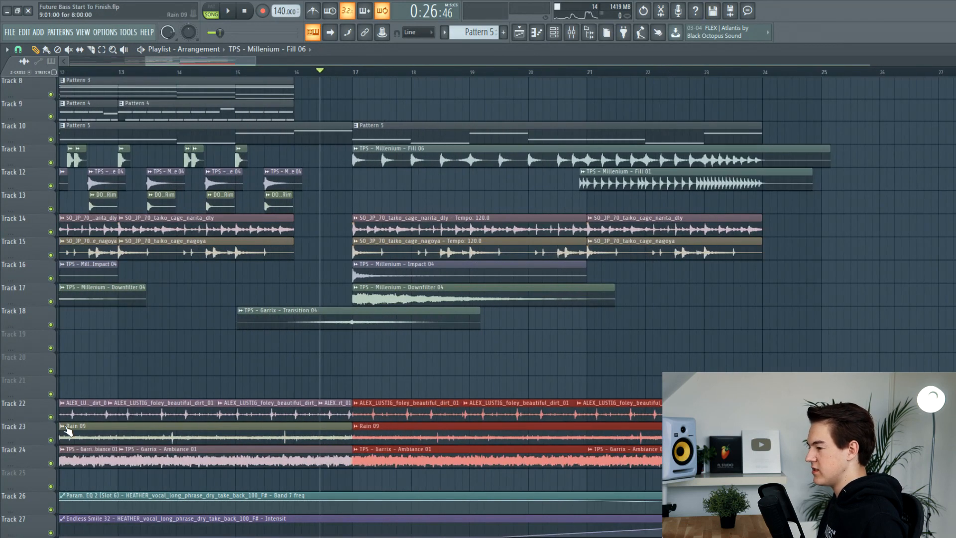
# - Solo the foley, rain and ambiance tracks 22 to 24 and play them from bar 17
pyautogui.keyDown('ctrl'); pyautogui.click(51, 417); pyautogui.keyUp('ctrl')
pyautogui.click(50, 441)
pyautogui.click(358, 73)
pyautogui.press('space')
pyautogui.click(50, 464)
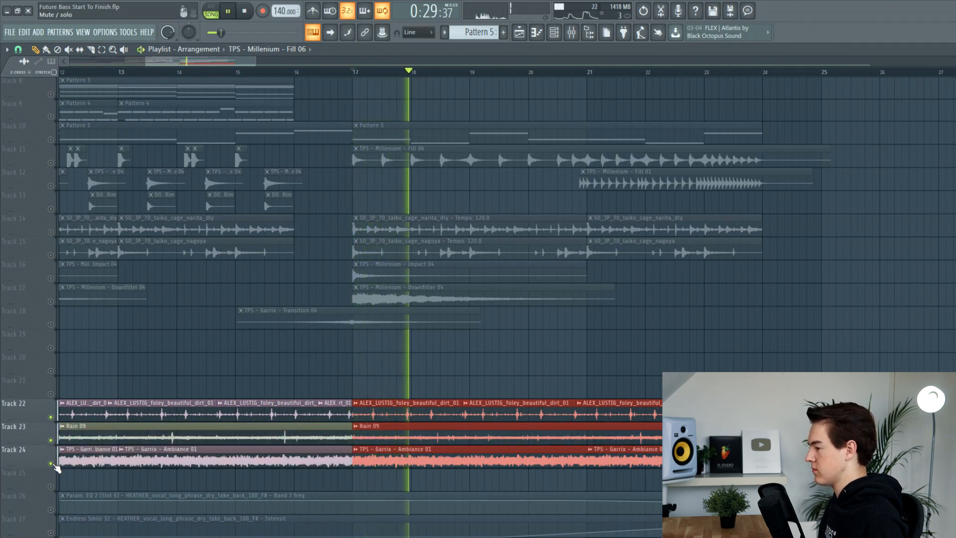
# - Bring all other tracks back in and play the copied foley, rain and ambiance in the full mix
pyautogui.press('space')
pyautogui.keyDown('ctrl'); pyautogui.click(52, 464); pyautogui.keyUp('ctrl')
pyautogui.keyDown('ctrl'); pyautogui.click(52, 464); pyautogui.keyUp('ctrl')
pyautogui.press('space')
pyautogui.keyDown('ctrl'); pyautogui.click(871, 386); pyautogui.keyUp('ctrl')
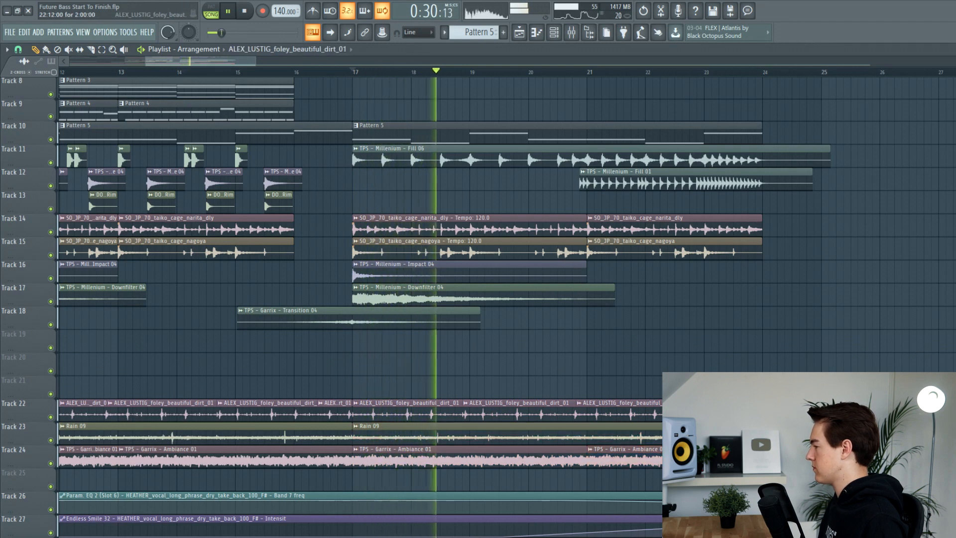
pyautogui.press('space')
pyautogui.press('space')
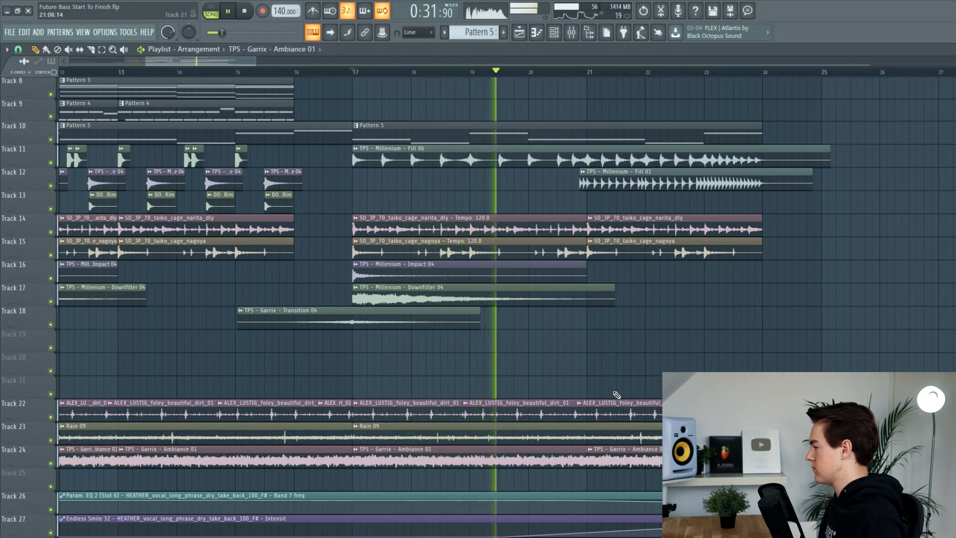
# - Place the FX Toolkit Upfilter 01 riser on Track 19 at bar 17, check it soloed, and unmute the other tracks
pyautogui.scroll(5, 617, 395)
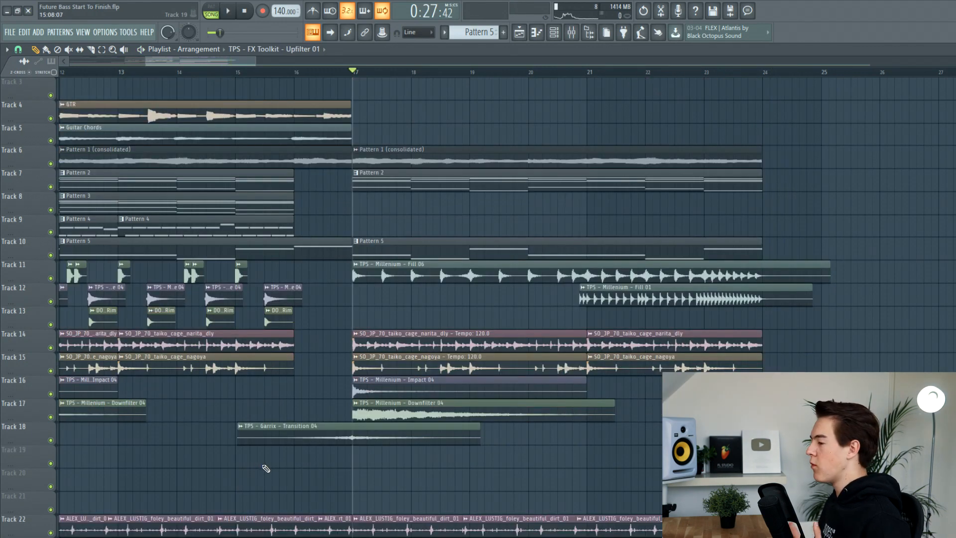
pyautogui.click(253, 457)
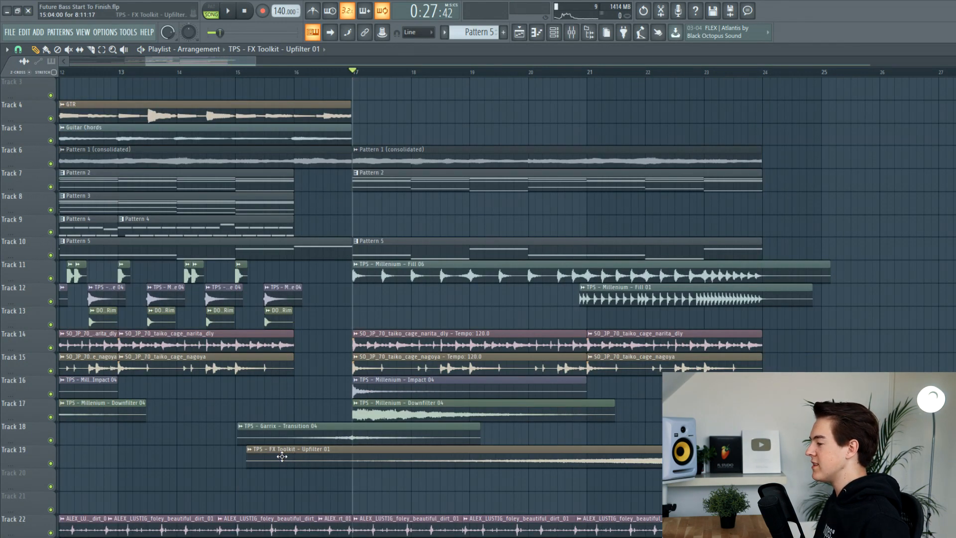
pyautogui.rightClick(51, 463)
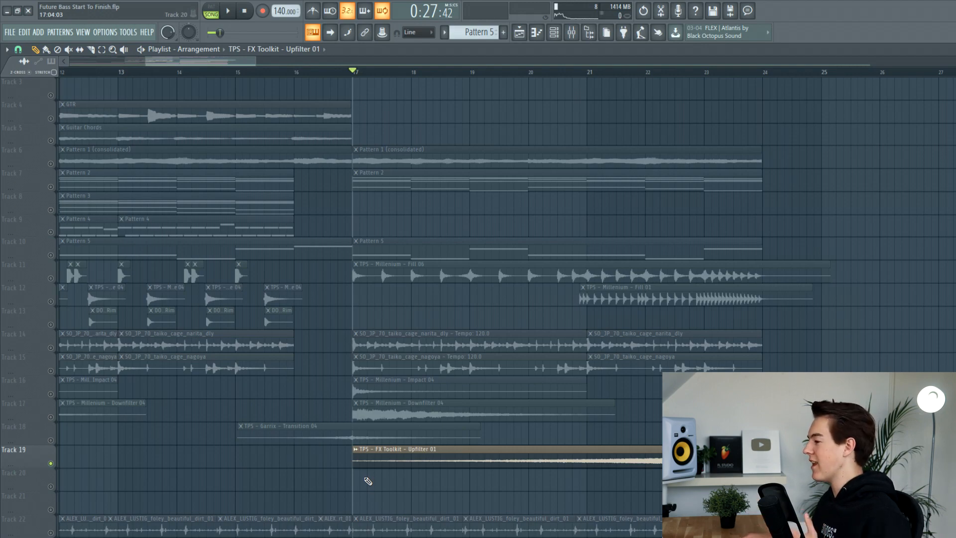
pyautogui.rightClick(51, 464)
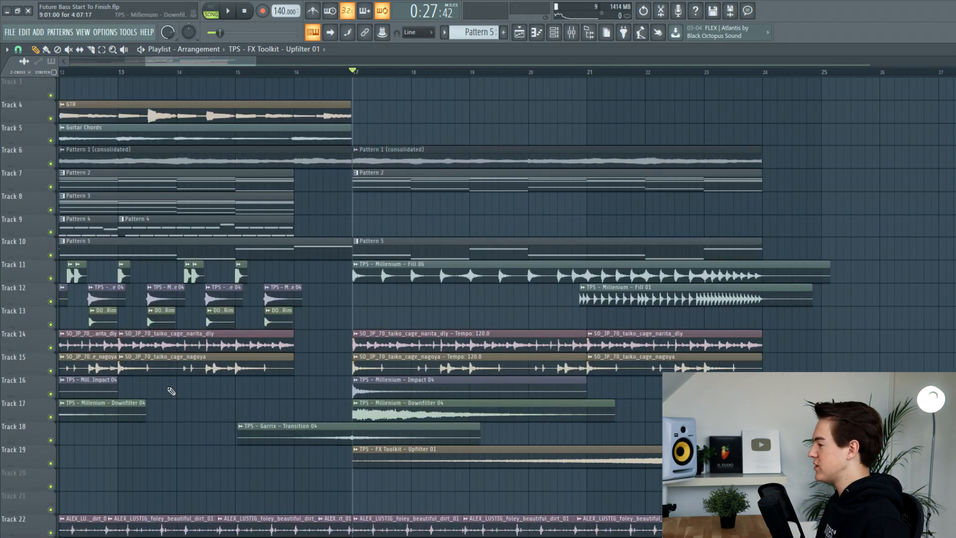
# - Trim the Upfilter 01 riser on Track 19 so it ends at bar 24, and play the section from bar 17
pyautogui.scroll(4, 773, 438)
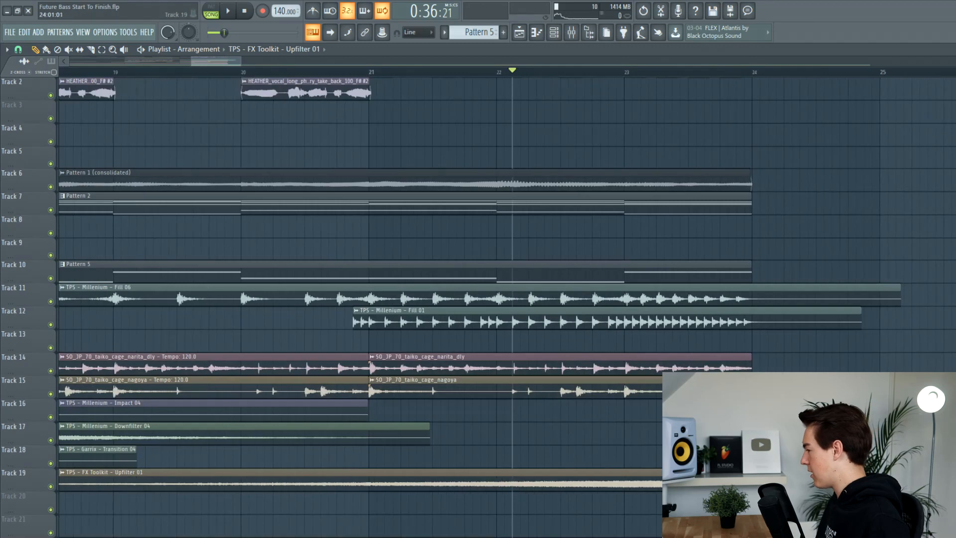
pyautogui.scroll(-6, 483, 66)
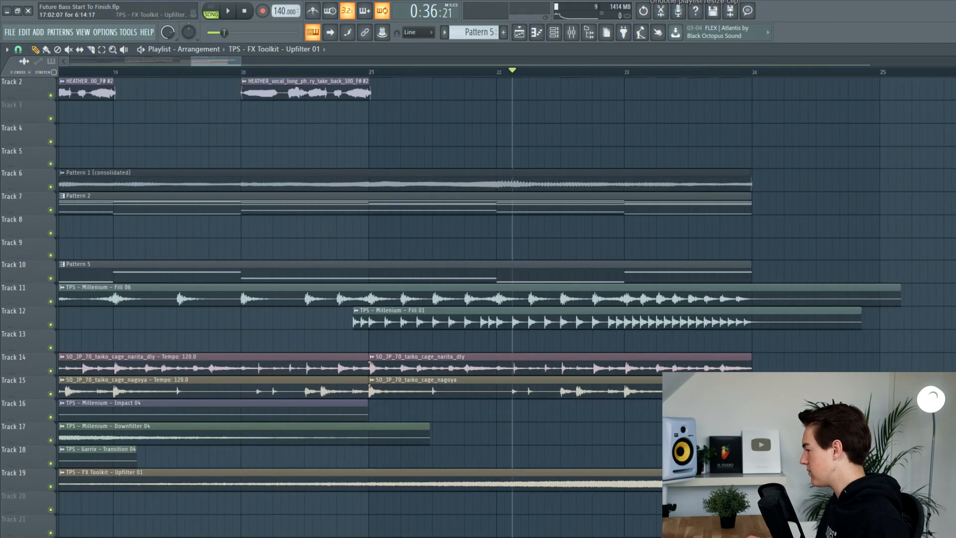
pyautogui.press('space')
pyautogui.click(483, 68)
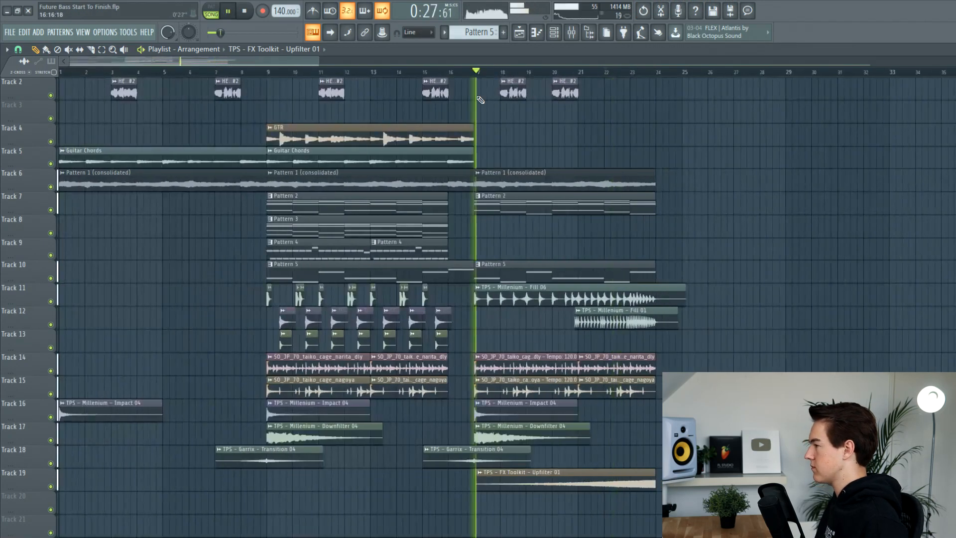
# - Play the build-up from bar 22 and layer the Millenium Upfilter 05 riser on Track 20, ending at bar 24
pyautogui.click(608, 72)
pyautogui.scroll(-3, 629, 368)
pyautogui.scroll(1, 629, 368)
pyautogui.scroll(2, 629, 368)
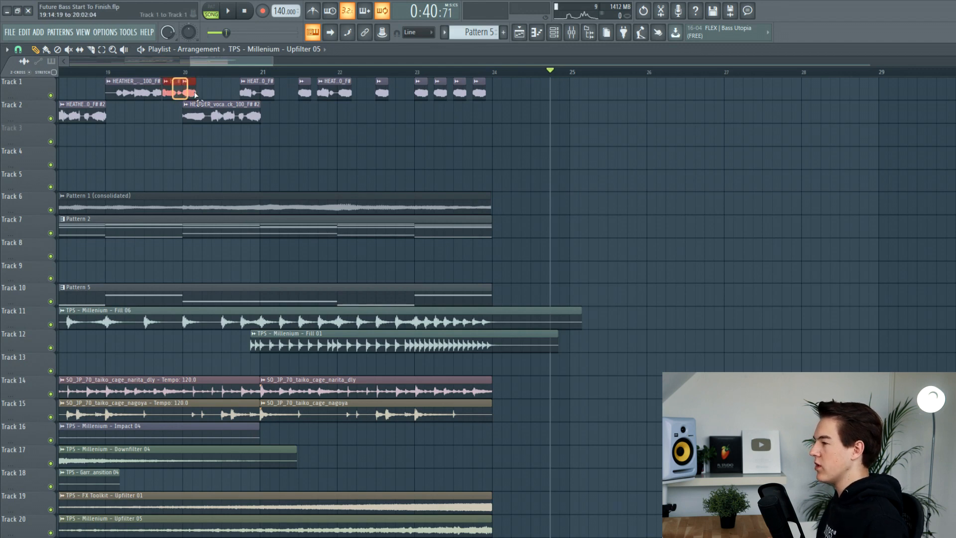
# - Place a short vocal phrase clip on Track 2 just before bar 25 and play it soloed
pyautogui.scroll(3, 547, 114)
pyautogui.press('space')
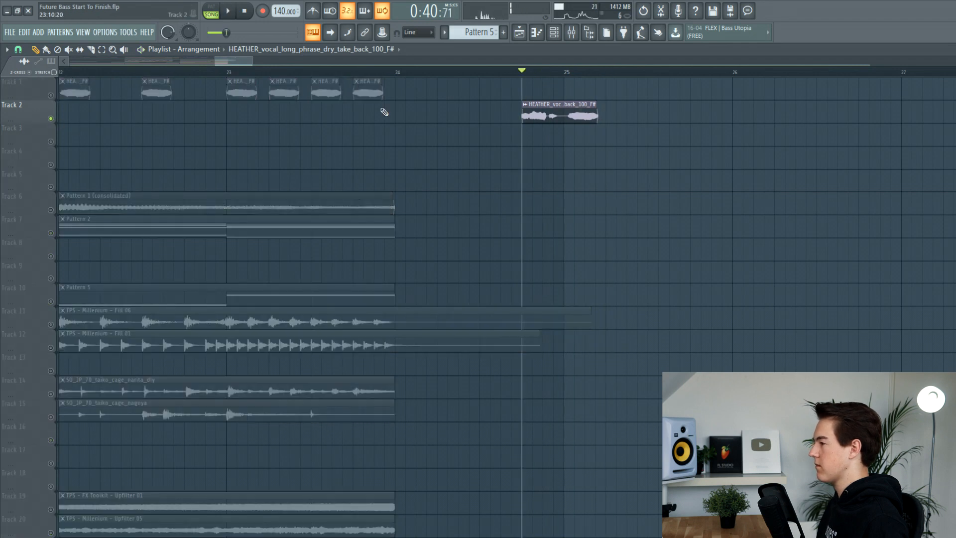
pyautogui.press('space')
pyautogui.press('space')
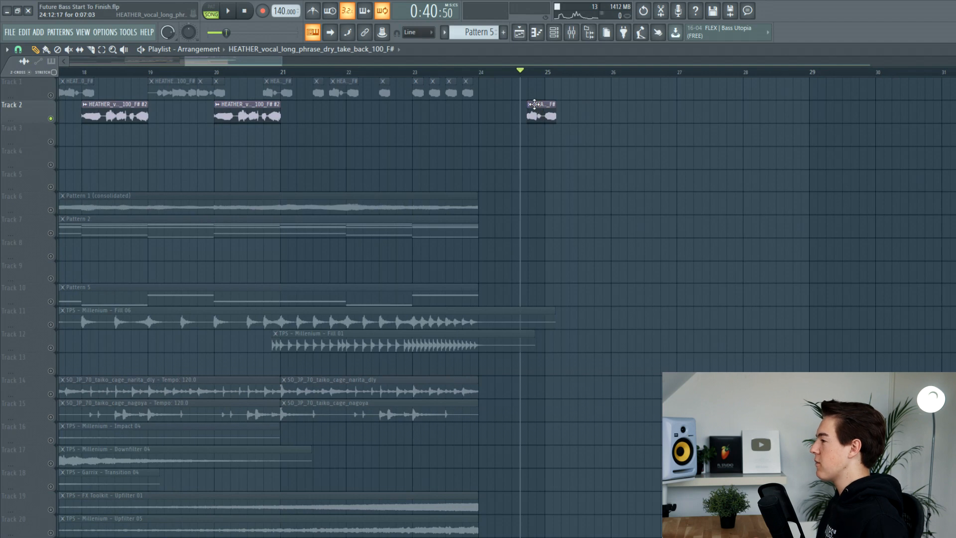
# - Make the vocal clip just before bar 25 unique and route it to the free mixer track 29
pyautogui.rightClick(535, 106)
pyautogui.click(557, 185)
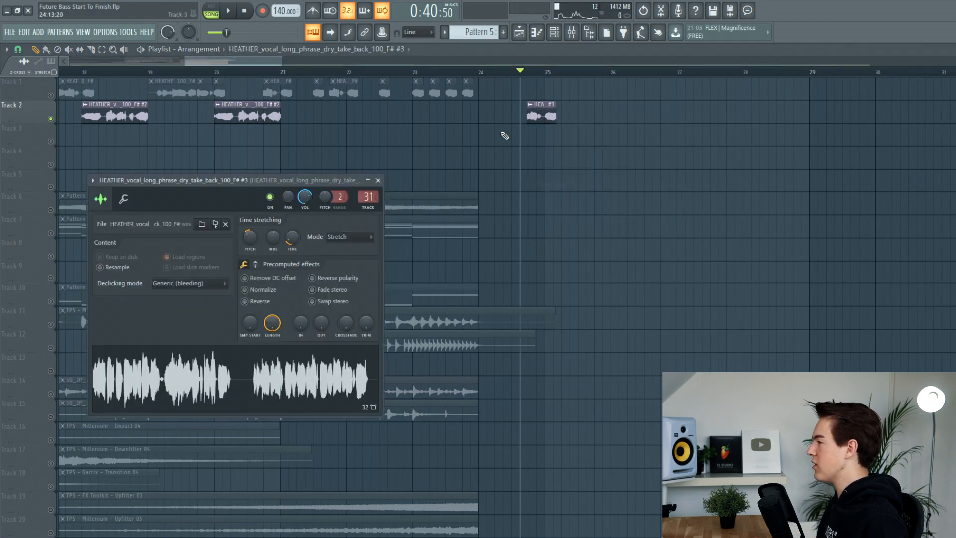
pyautogui.click(573, 33)
pyautogui.click(573, 34)
pyautogui.click(573, 34)
pyautogui.click(491, 234)
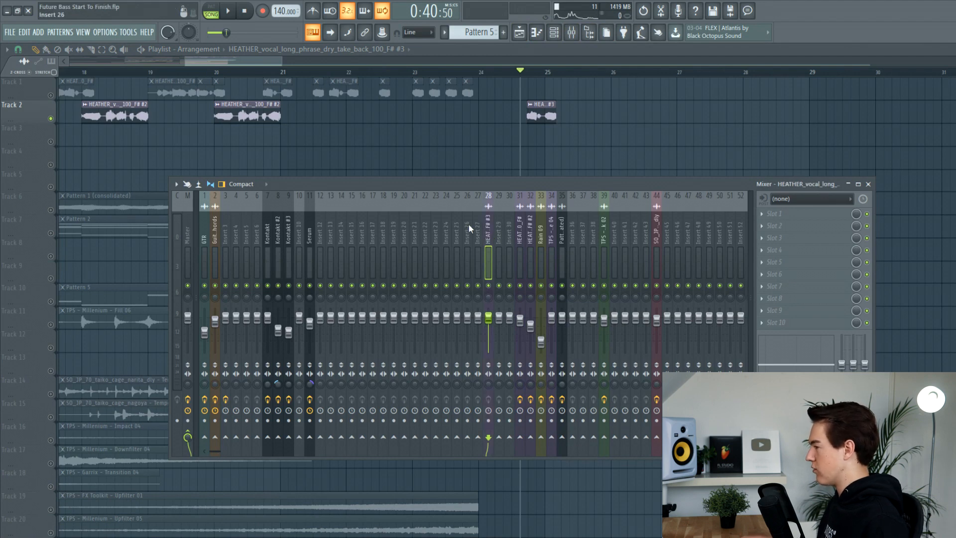
# - Add Fruity parametric EQ 2 with the Radio preset to mixer track 29 and play the vocal clip soloed
pyautogui.click(772, 226)
pyautogui.click(638, 101)
pyautogui.click(364, 167)
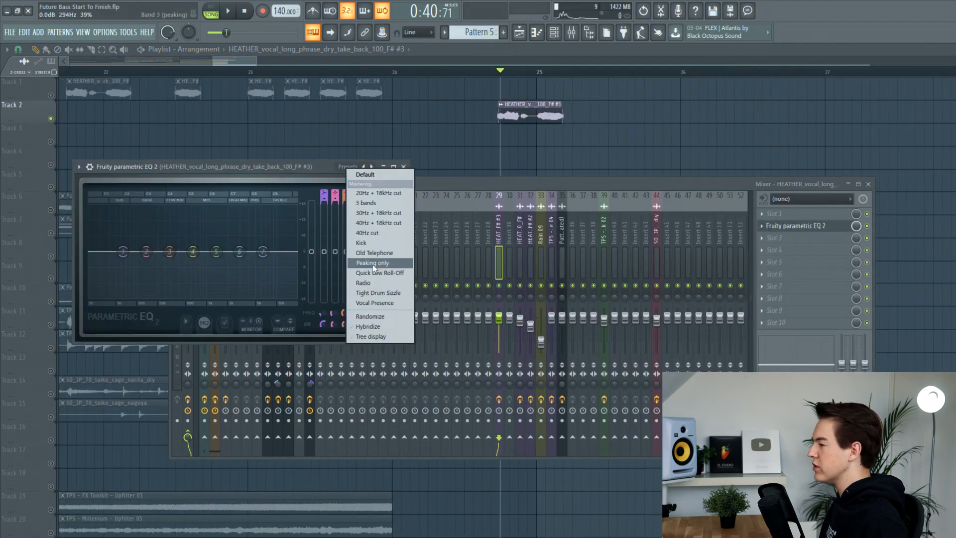
pyautogui.click(365, 283)
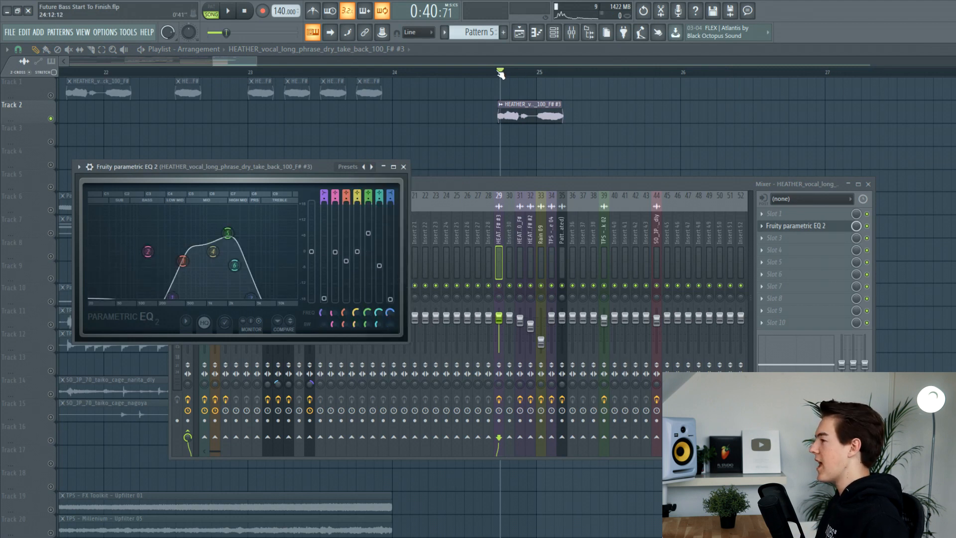
pyautogui.moveTo(501, 73); pyautogui.dragTo(496, 74)
pyautogui.press('space')
pyautogui.press('space')
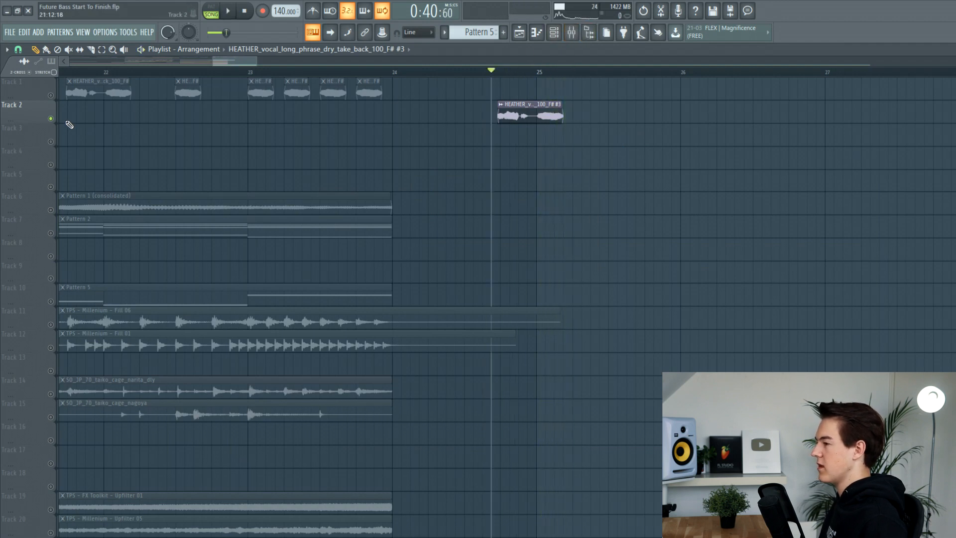
# - Unsolo Track 2 and play the end of the build-up from bar 23 in the full mix
pyautogui.rightClick(51, 119)
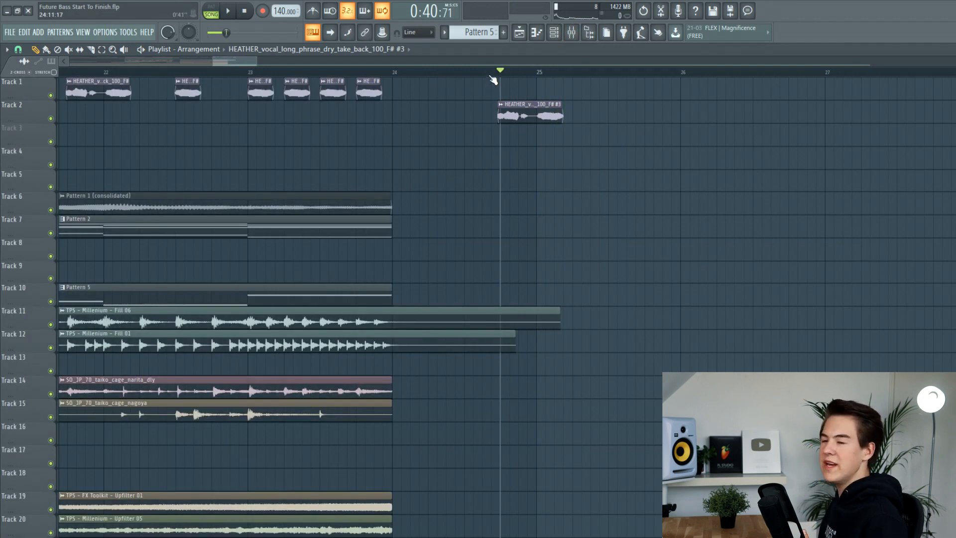
pyautogui.moveTo(498, 74); pyautogui.dragTo(302, 74)
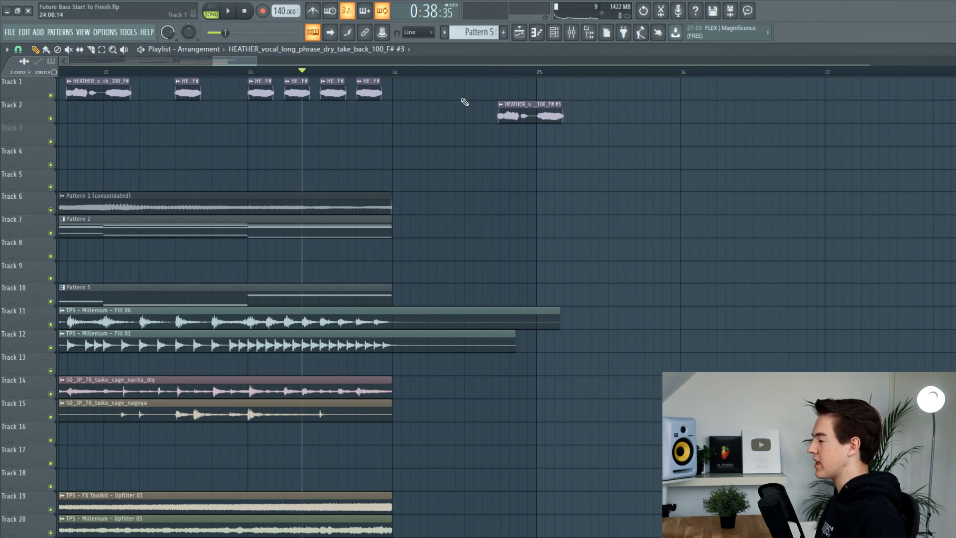
pyautogui.press('space')
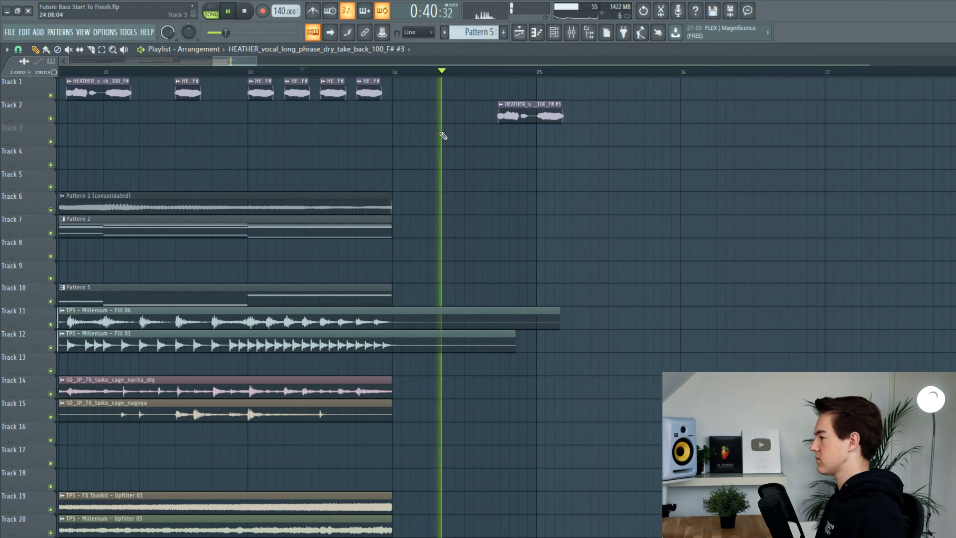
pyautogui.press('space')
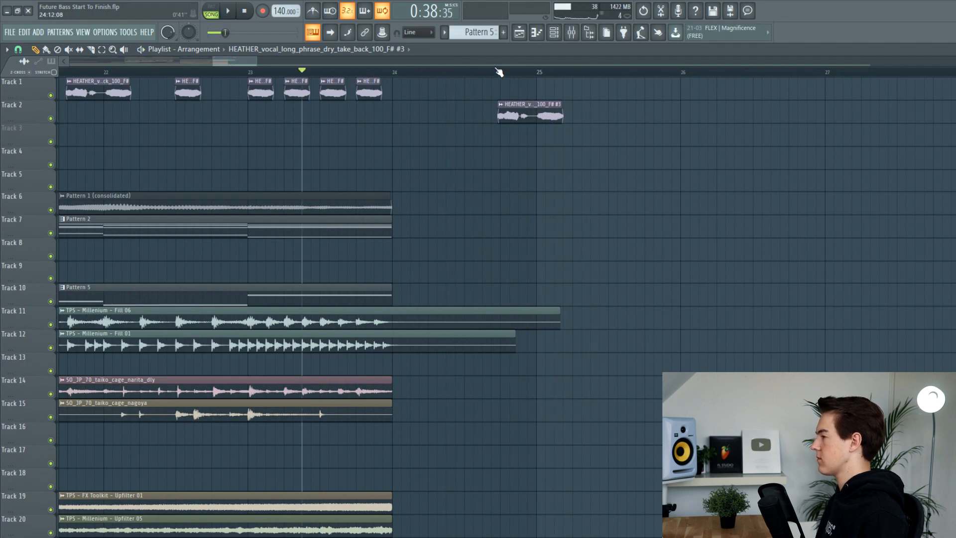
# - Add Fruity Reeverb 2 in slot 4 of mixer track 29 and play the vocal phrase before bar 25
pyautogui.click(572, 32)
pyautogui.click(839, 251)
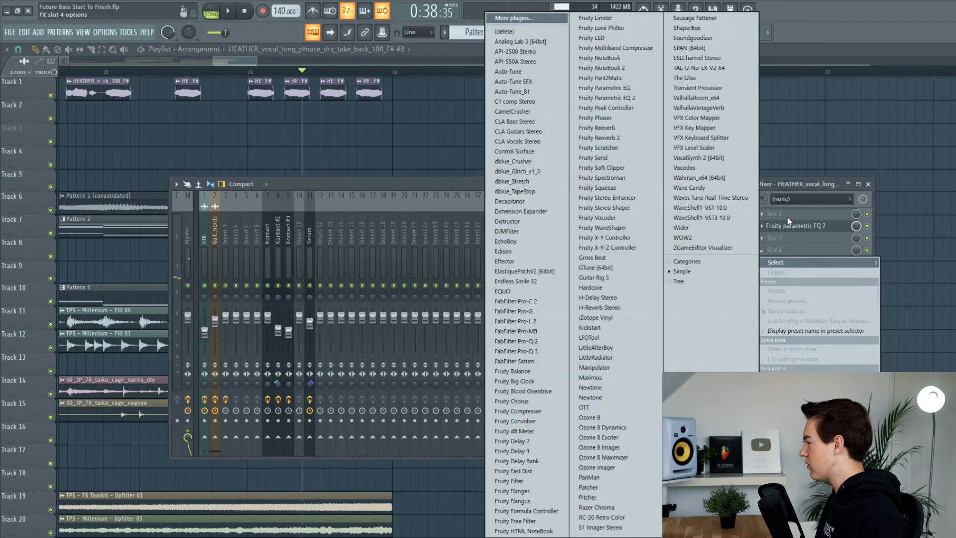
pyautogui.click(632, 139)
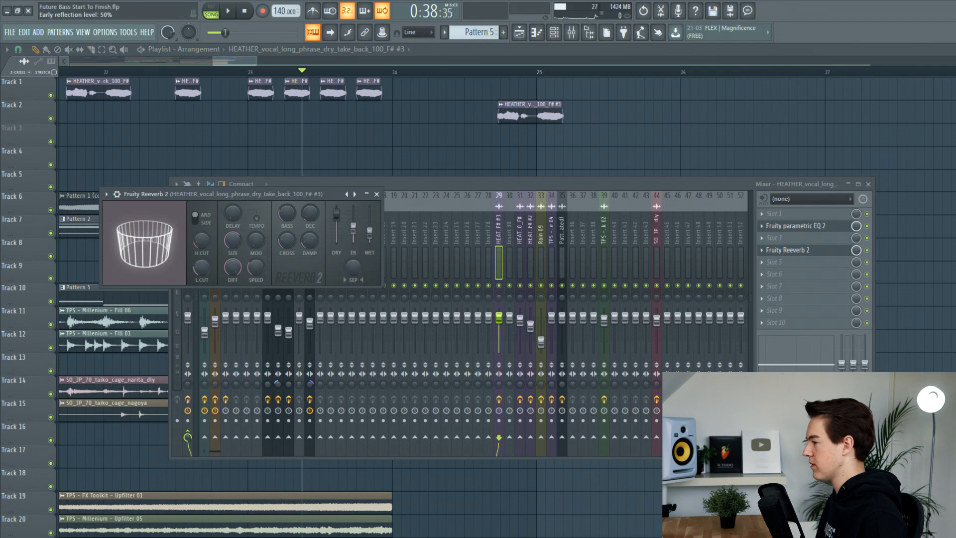
pyautogui.moveTo(318, 214); pyautogui.dragTo(317, 205)
pyautogui.click(500, 73)
pyautogui.press('space')
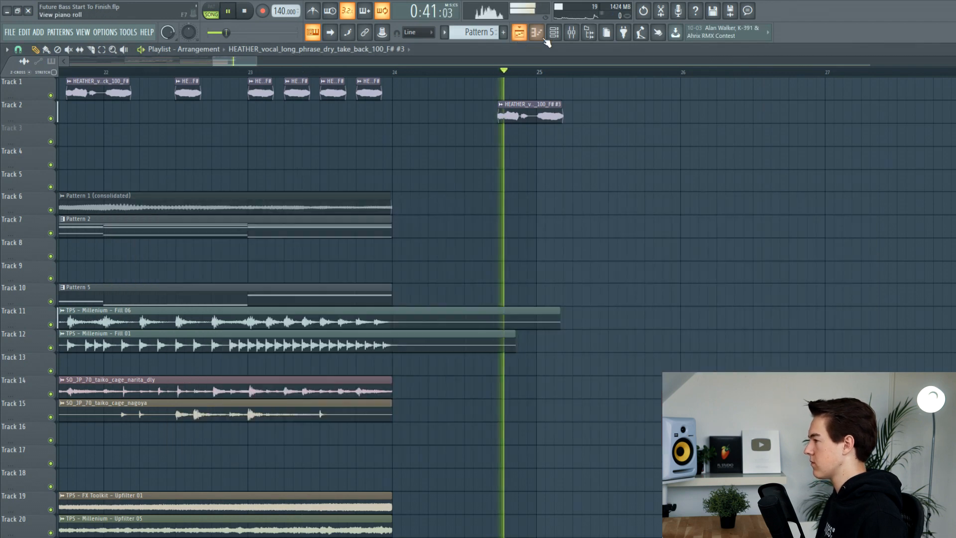
# - Lower the mix level of Fruity Reeverb 2 on mixer track 29 while checking the vocal phrase in playback
pyautogui.click(572, 32)
pyautogui.press('space')
pyautogui.moveTo(855, 252); pyautogui.dragTo(855, 264)
pyautogui.press('space')
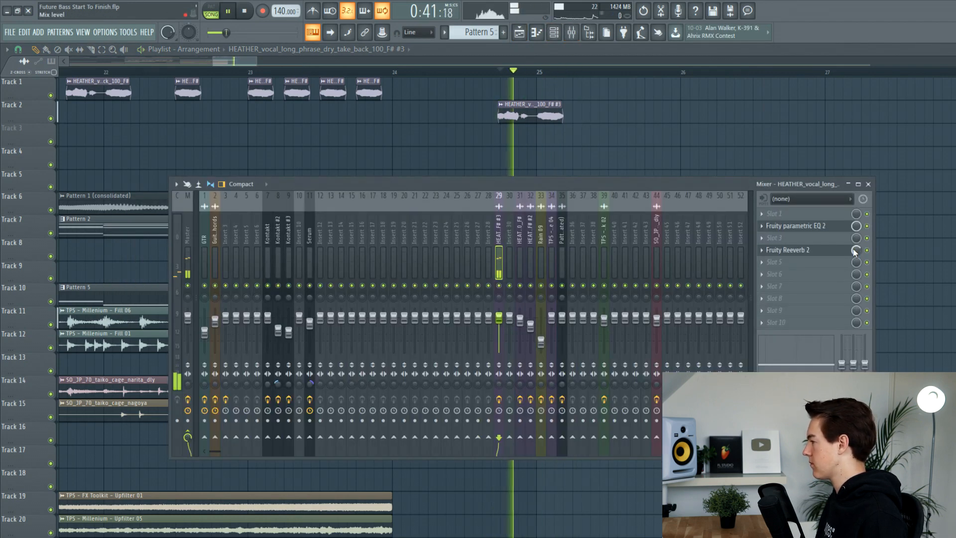
pyautogui.press('space')
pyautogui.press('F9')
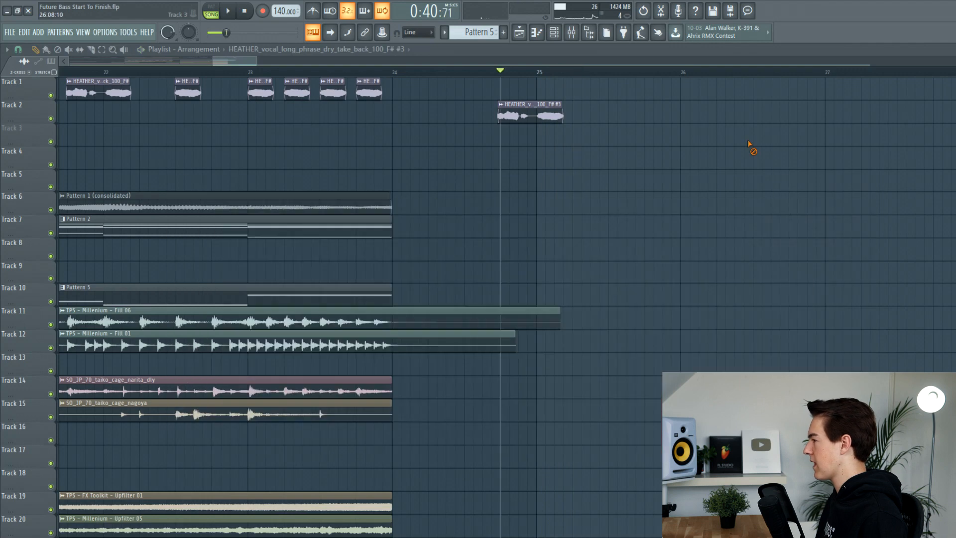
# - Duplicate the vocal phrase before bar 25 onto Track 3, directly under the original, and make the copy unique
pyautogui.click(505, 141)
pyautogui.scroll(4, 505, 139)
pyautogui.rightClick(486, 133)
pyautogui.click(523, 211)
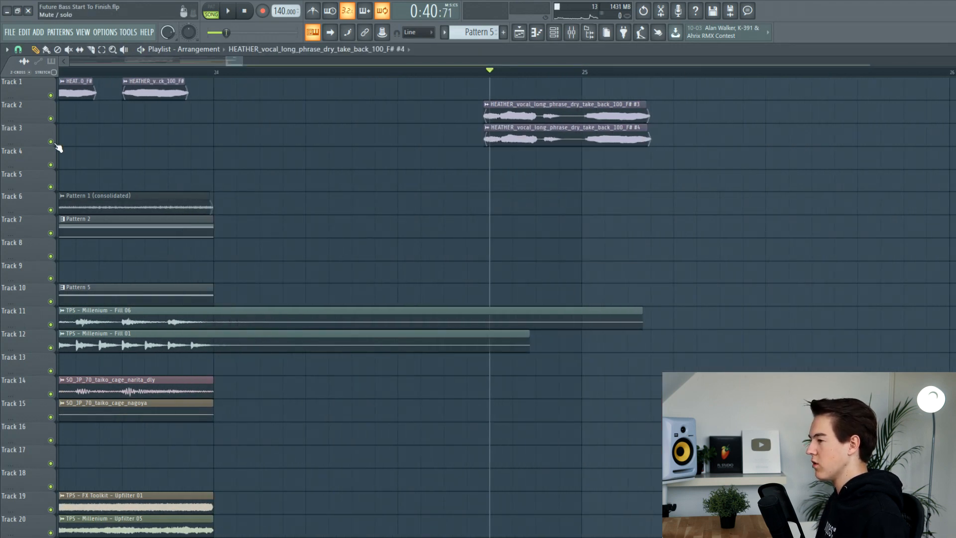
# - Solo Track 3 and lower the channel pitch of its vocal copy, using a pitch range of 12
pyautogui.rightClick(53, 143)
pyautogui.doubleClick(566, 142)
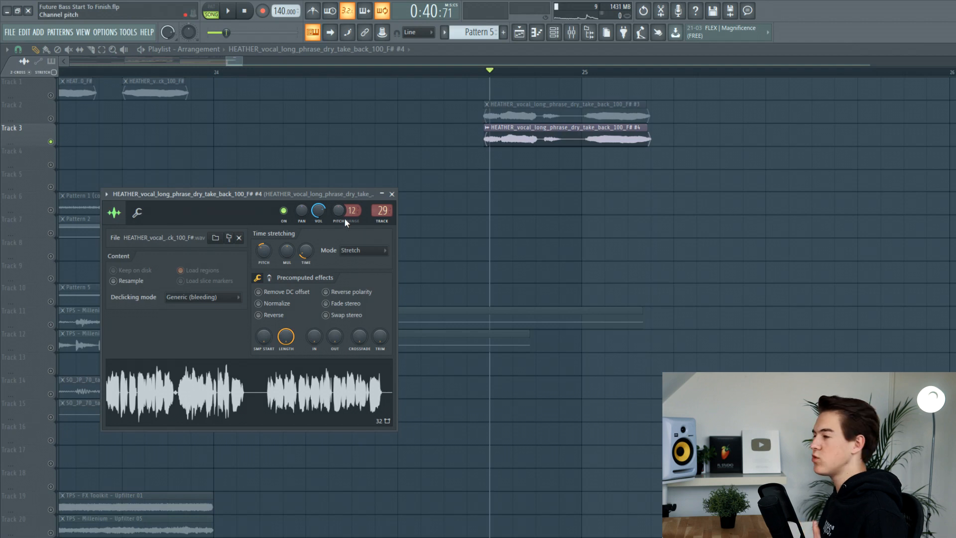
pyautogui.moveTo(340, 210); pyautogui.dragTo(339, 239)
pyautogui.press('Escape')
# - Play the Track 2 and Track 3 vocal layers together and set the Track 3 copy's volume to about 58%
pyautogui.click(51, 118)
pyautogui.click(476, 72)
pyautogui.press('space')
pyautogui.press('space')
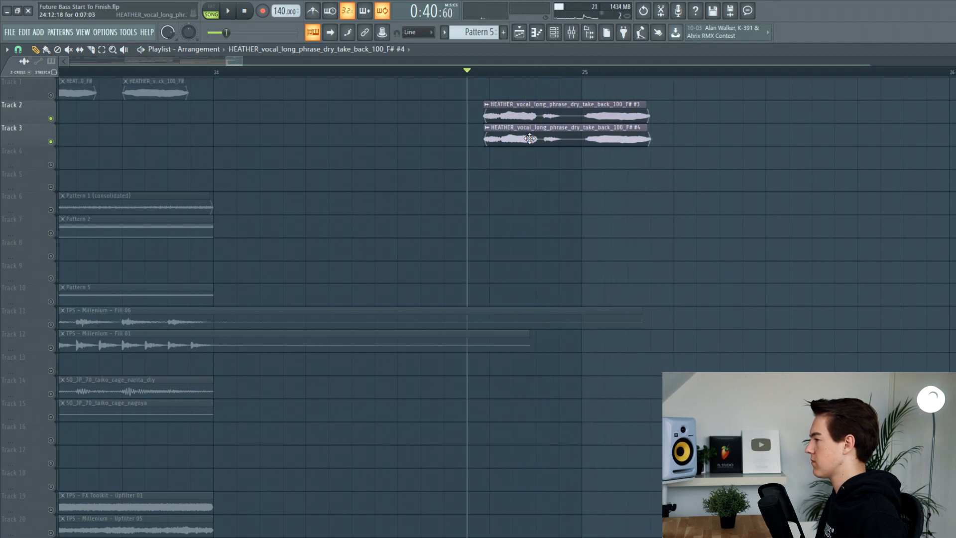
pyautogui.doubleClick(529, 129)
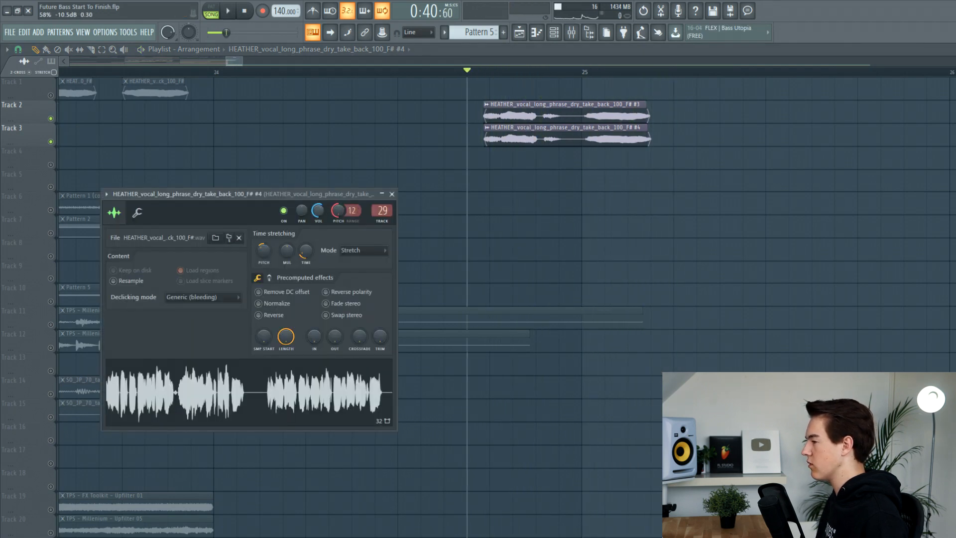
pyautogui.press('space')
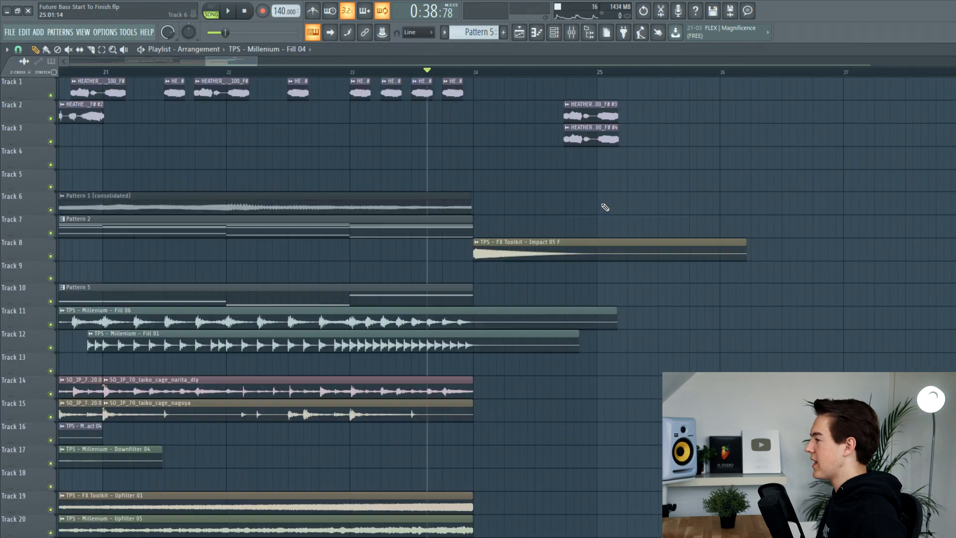
# - Place the Millenium Fill 04 sample on Track 6 around bar 24.5, aligned under the vocal phrase
pyautogui.click(538, 206)
pyautogui.moveTo(581, 204); pyautogui.dragTo(572, 204)
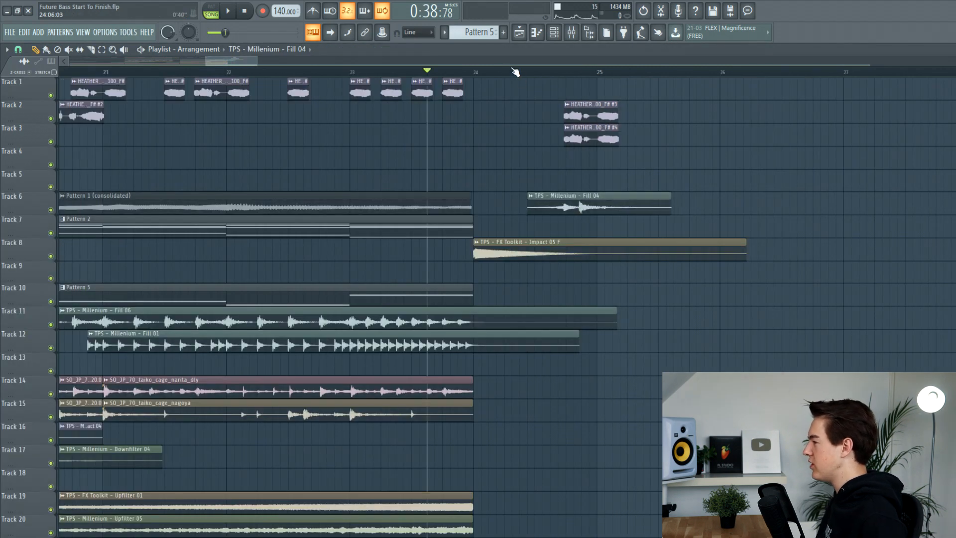
pyautogui.moveTo(520, 76); pyautogui.dragTo(505, 75)
pyautogui.click(496, 74)
pyautogui.scroll(3, 549, 239)
pyautogui.click(584, 216)
pyautogui.hotkey('ctrl', 'z')
# - Nudge the Millenium Fill 04 clip slightly later and set its volume to 60% while playing the transition
pyautogui.press('space')
pyautogui.moveTo(591, 203); pyautogui.dragTo(597, 203)
pyautogui.click(250, 72)
pyautogui.click(559, 195)
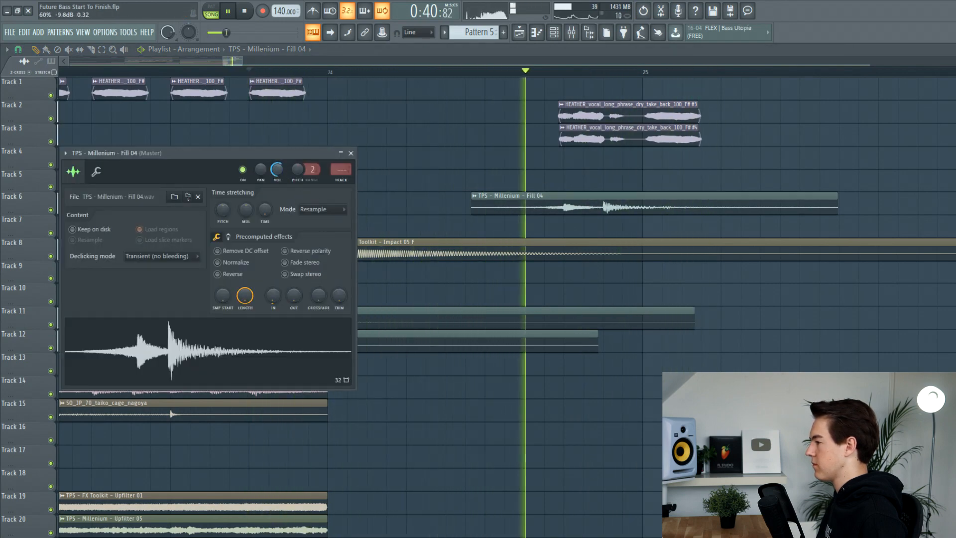
# - Play the end of the build-up through the vocal lead-in to bar 25 and return the playback position to bar 17
pyautogui.scroll(-5, 438, 144)
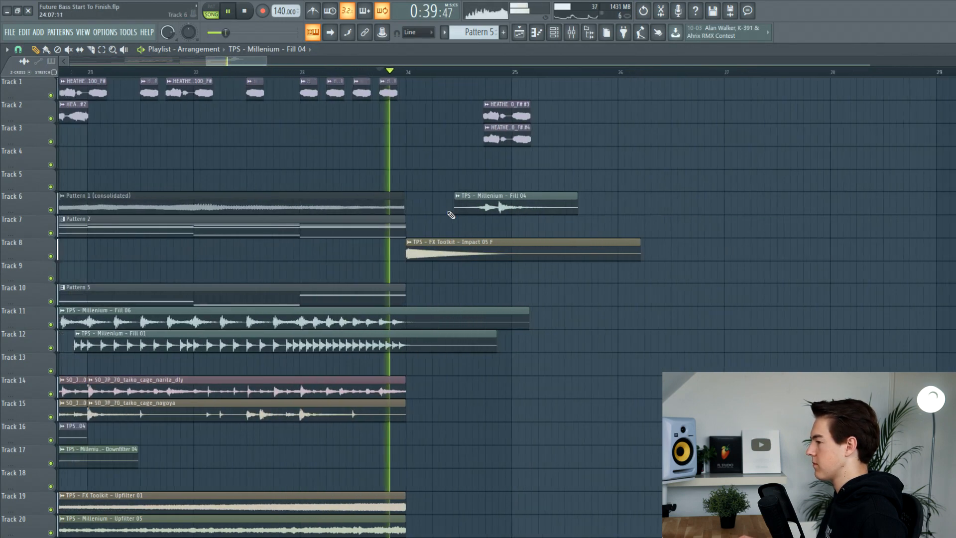
pyautogui.scroll(-2, 452, 220)
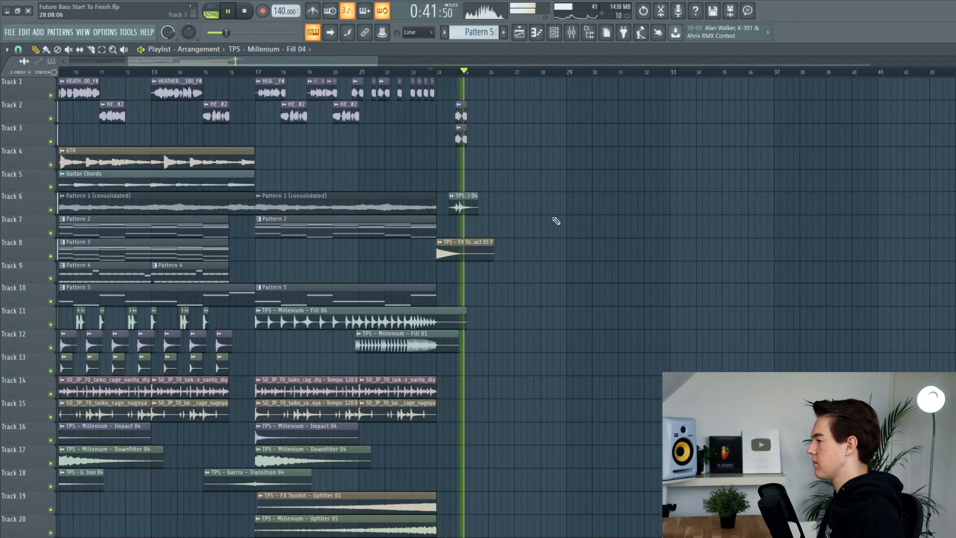
pyautogui.press('space')
pyautogui.click(255, 75)
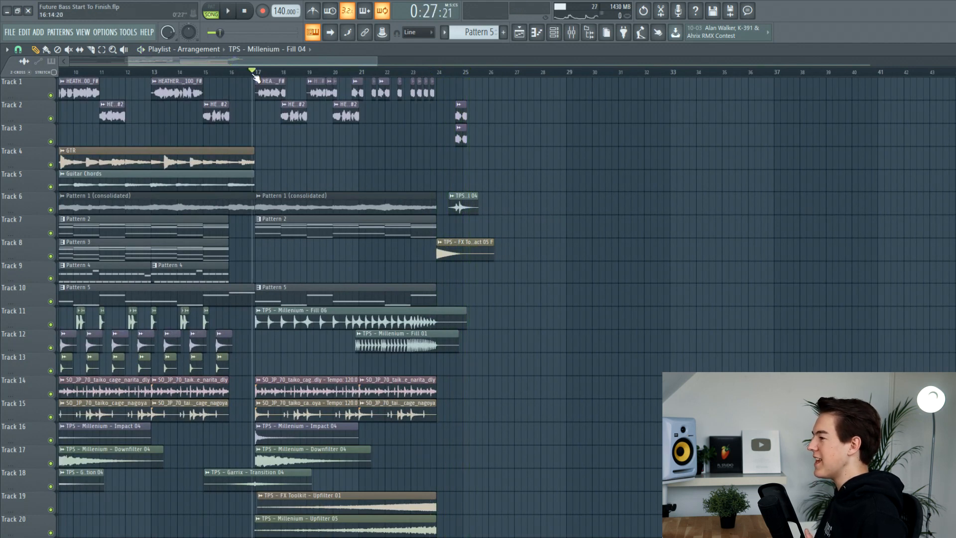